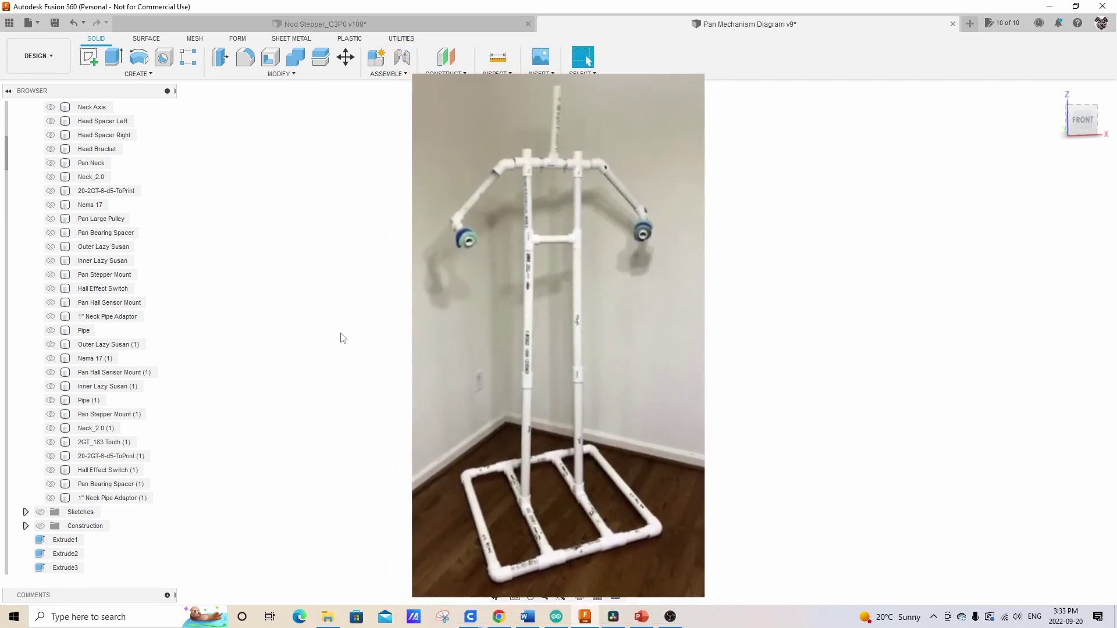
# Show the Pipe component in the pan mechanism model
pyautogui.click(50, 330)
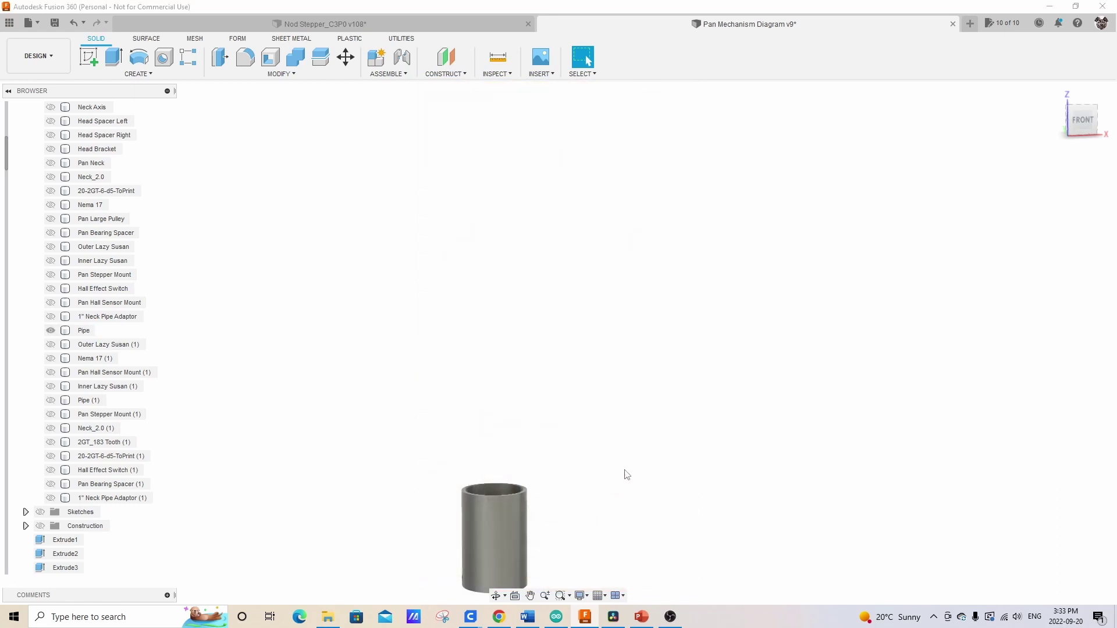
pyautogui.moveTo(626, 469)
pyautogui.mouseDown()
pyautogui.moveTo(616, 491)
pyautogui.moveTo(621, 469)
pyautogui.mouseUp()
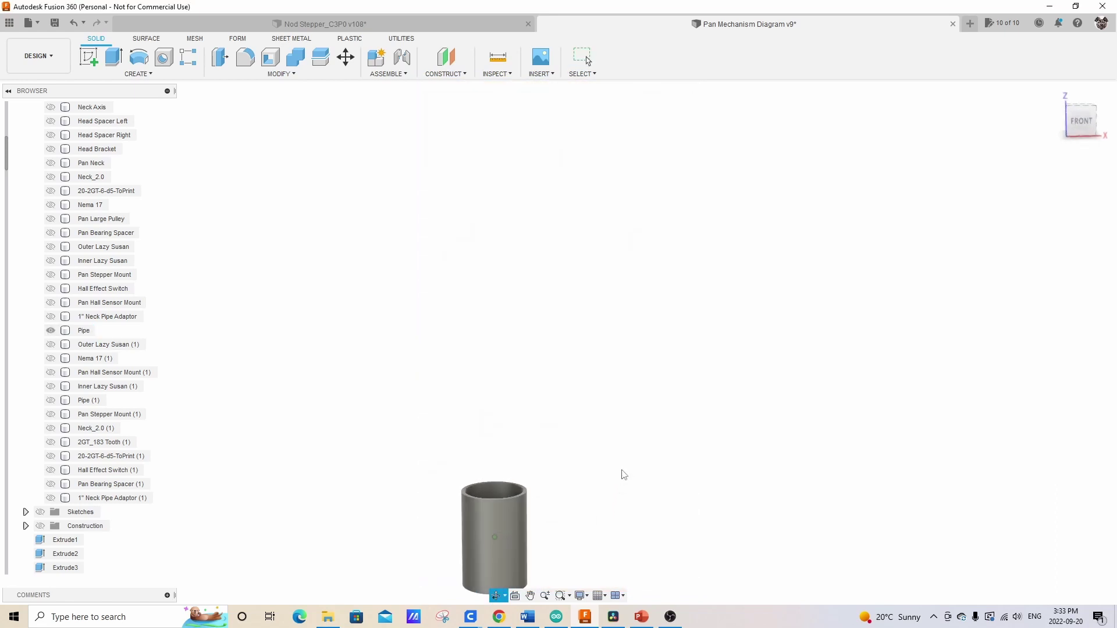
pyautogui.press('Escape')
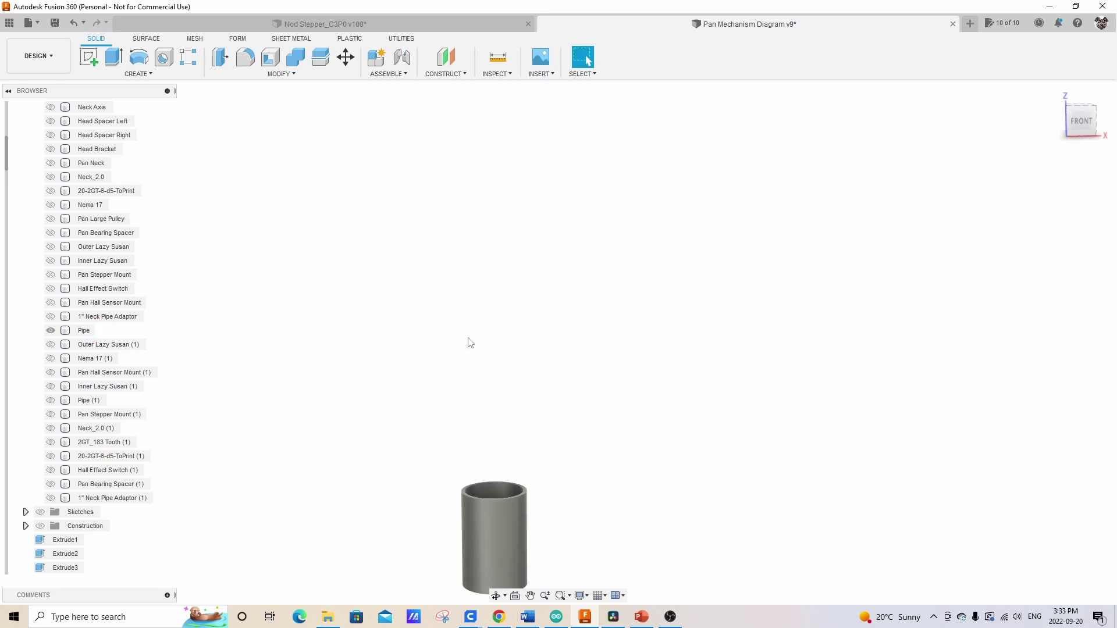
# Show the 1" Neck Pipe Adaptor on the pipe and inspect the screw hole in its collar
pyautogui.click(50, 316)
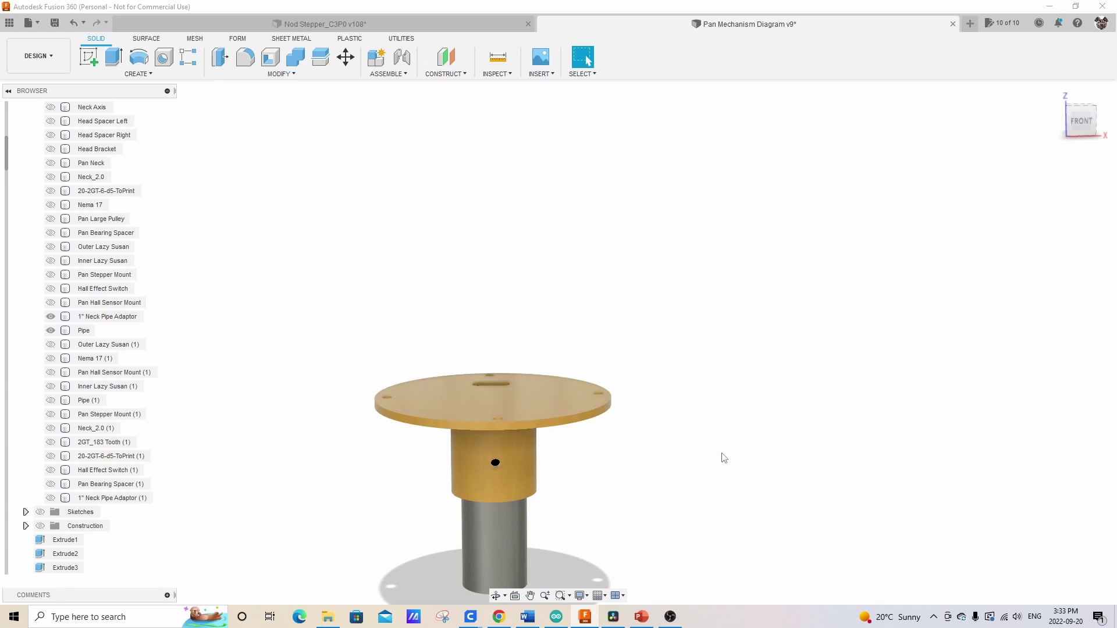
pyautogui.moveTo(723, 456); pyautogui.dragTo(715, 428)
pyautogui.press('Escape')
pyautogui.click(496, 449)
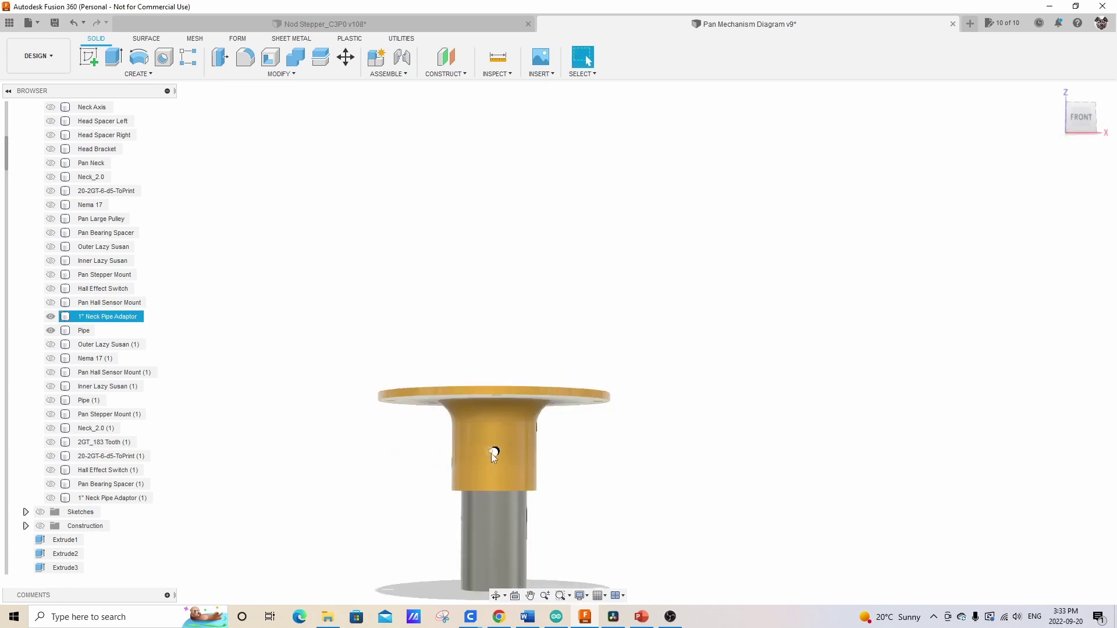
pyautogui.click(494, 452)
pyautogui.click(579, 518)
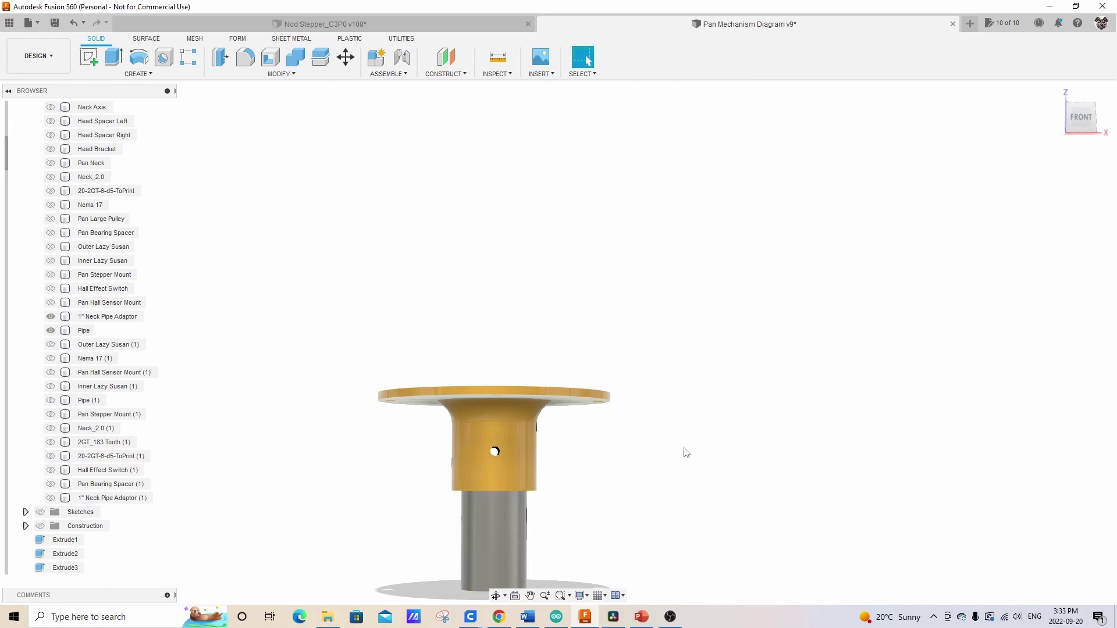
# Examine the top plate of the neck pipe adaptor from above, including its slot and mounting holes
pyautogui.press('F4')
pyautogui.moveTo(683, 464); pyautogui.dragTo(680, 478)
pyautogui.press('Escape')
pyautogui.click(554, 392)
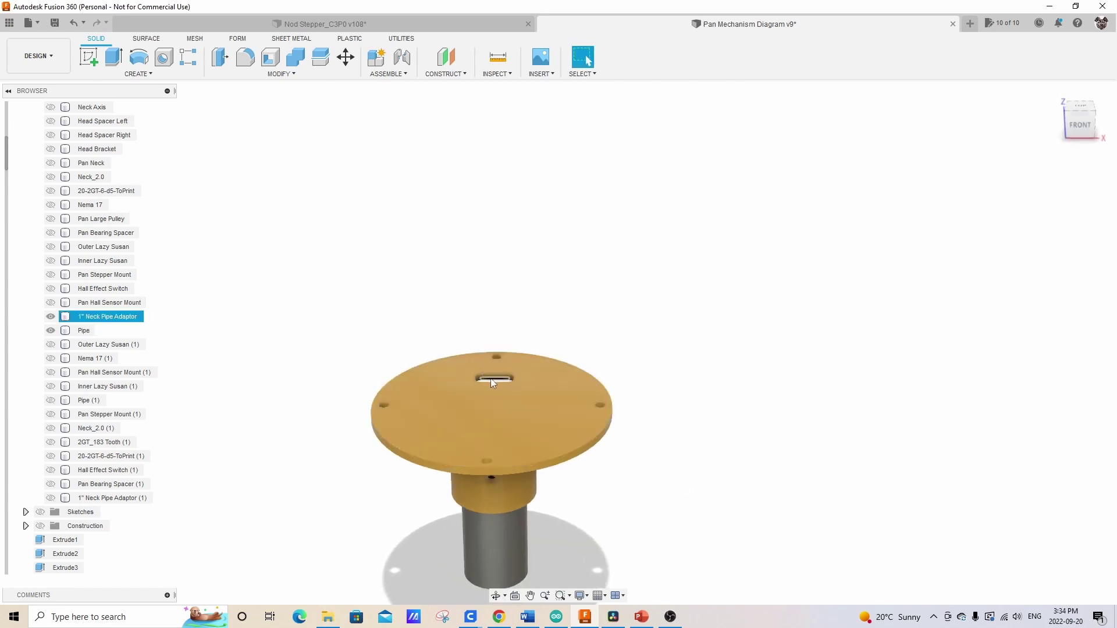
pyautogui.click(640, 394)
pyautogui.press('F4')
pyautogui.moveTo(640, 394); pyautogui.dragTo(685, 406)
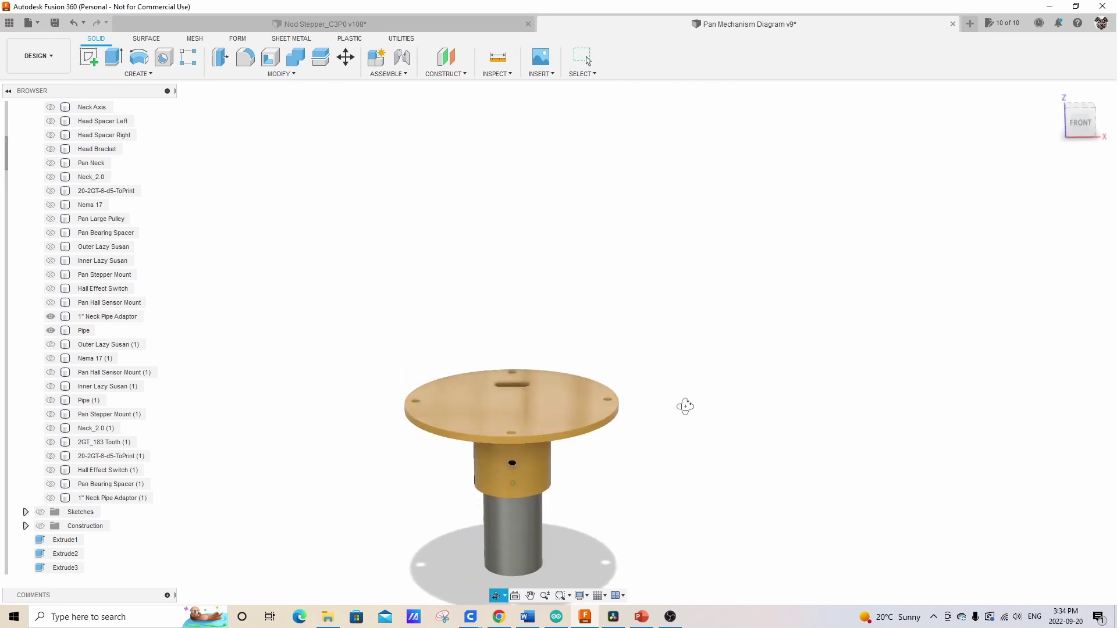
pyautogui.press('Escape')
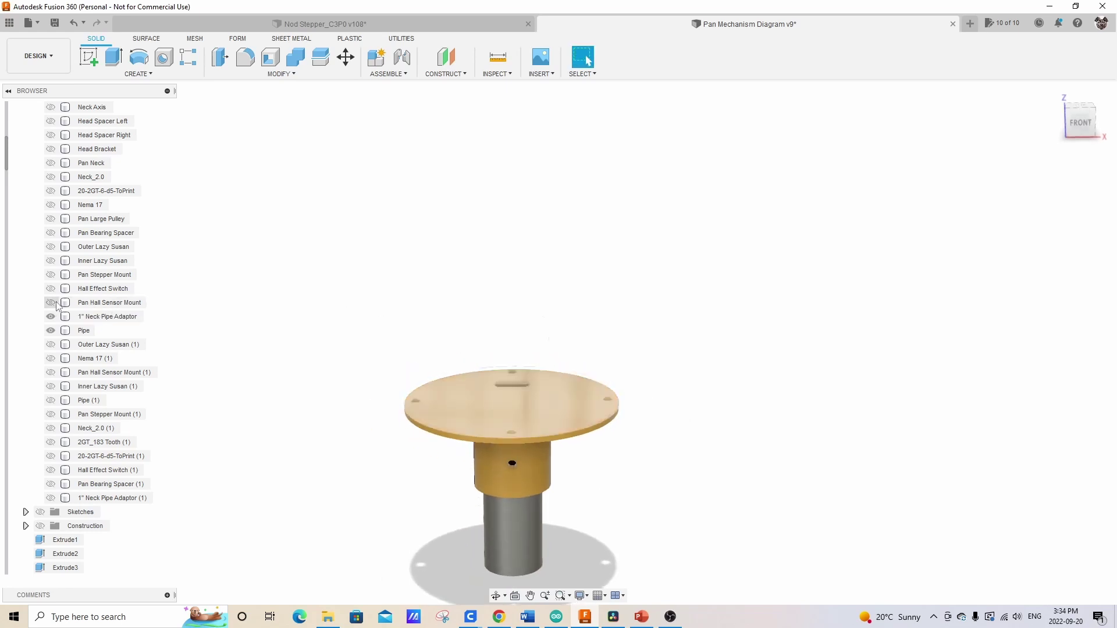
# Show the Pan Hall Sensor Mount and view its tall slotted tab up close
pyautogui.click(52, 305)
pyautogui.click(51, 303)
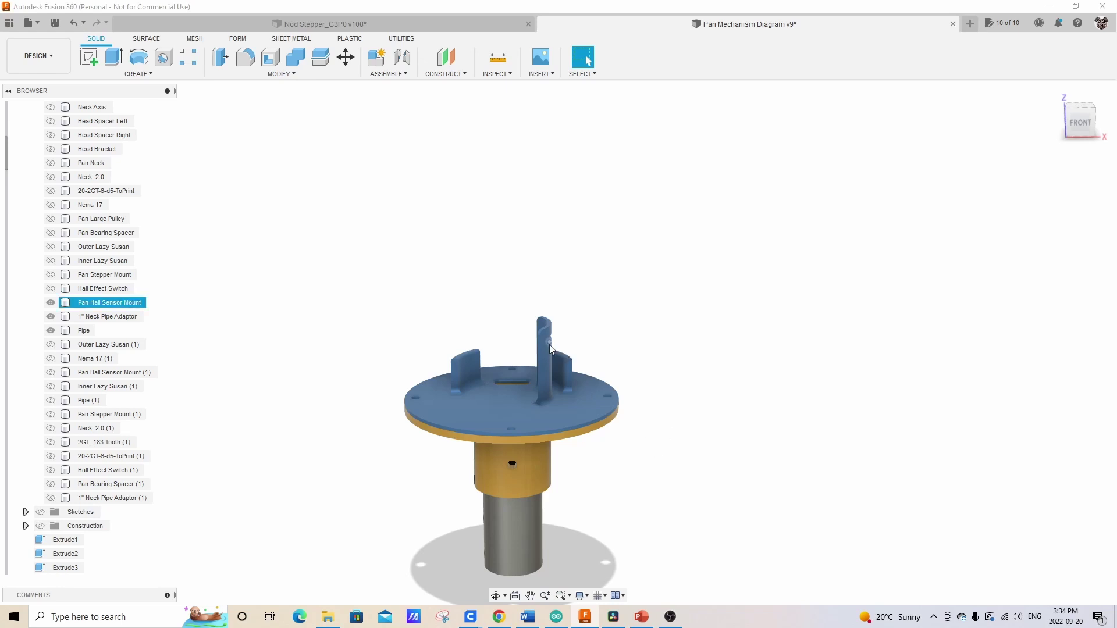
pyautogui.moveTo(648, 394); pyautogui.dragTo(534, 364)
pyautogui.scroll(5, 534, 364)
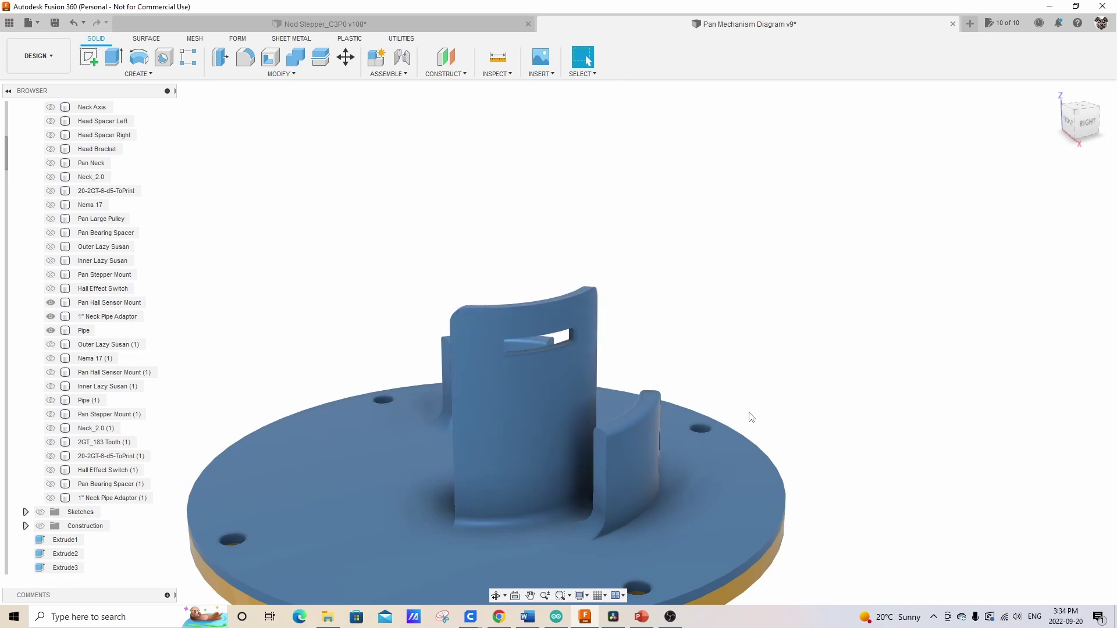
# Examine the curved upright tabs and base plate of the Pan Hall Sensor Mount from several angles
pyautogui.scroll(-4, 757, 411)
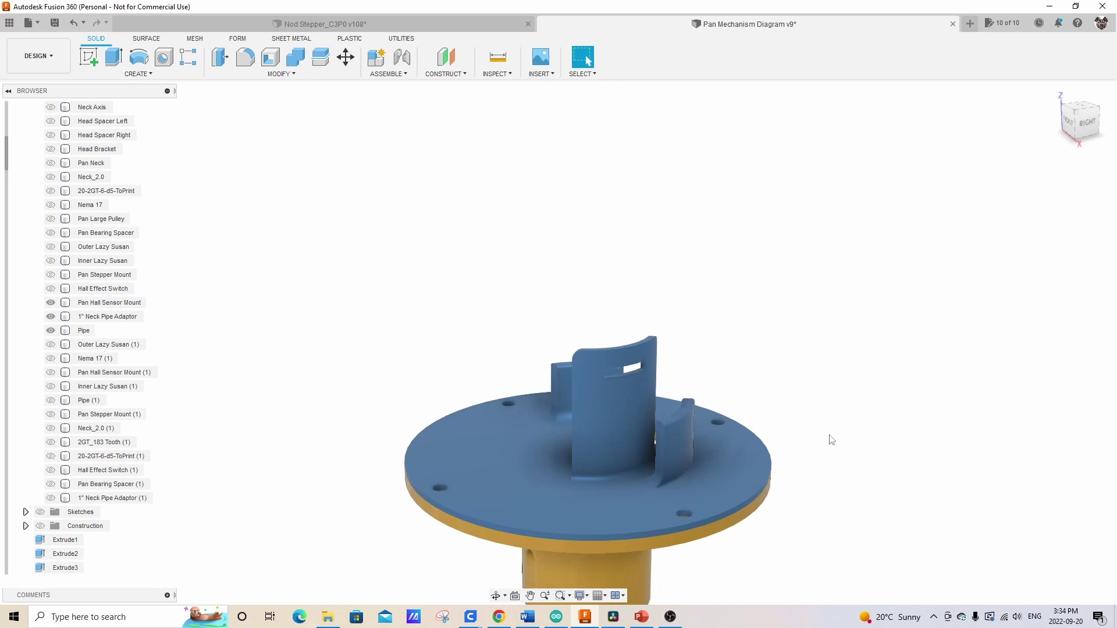
pyautogui.moveTo(825, 441); pyautogui.dragTo(875, 429)
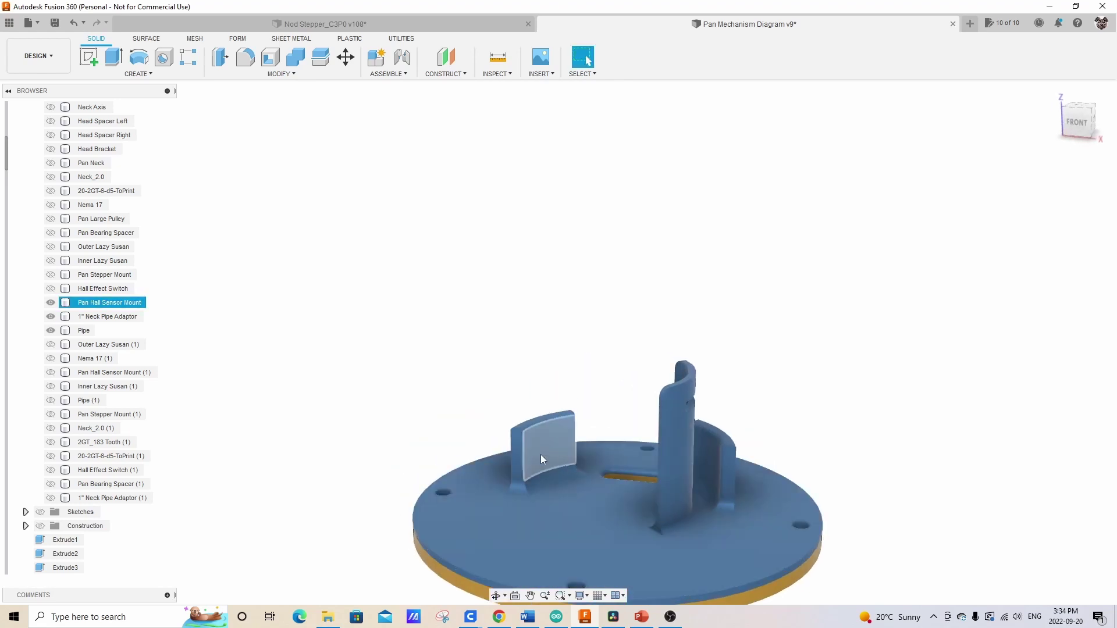
pyautogui.click(840, 452)
pyautogui.moveTo(840, 451); pyautogui.dragTo(796, 396)
pyautogui.press('Escape')
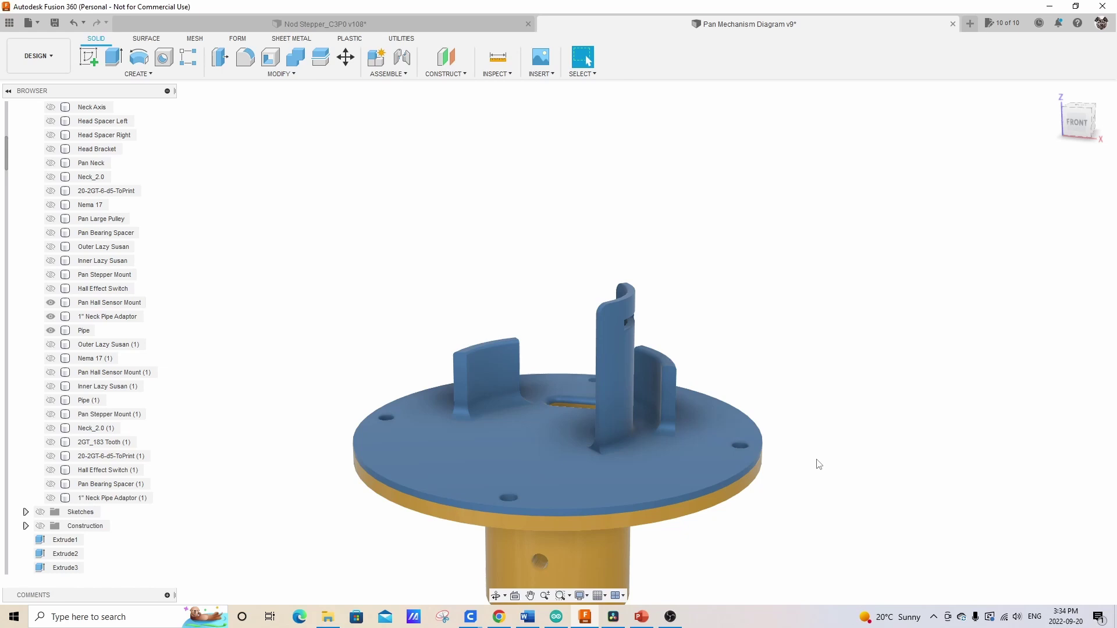
pyautogui.moveTo(819, 464)
pyautogui.mouseDown()
pyautogui.moveTo(861, 466)
pyautogui.moveTo(830, 463)
pyautogui.mouseUp()
pyautogui.press('Escape')
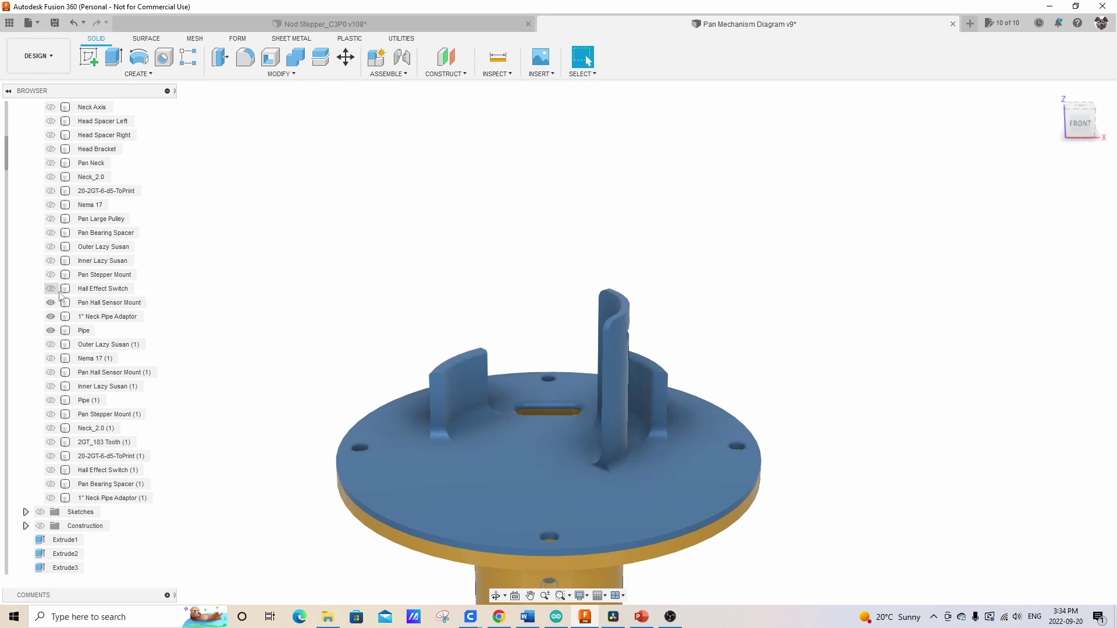
# Show the Hall Effect Switch and inspect how it sits against the tall tab of the sensor mount
pyautogui.click(53, 291)
pyautogui.click(50, 288)
pyautogui.moveTo(699, 373); pyautogui.dragTo(732, 379)
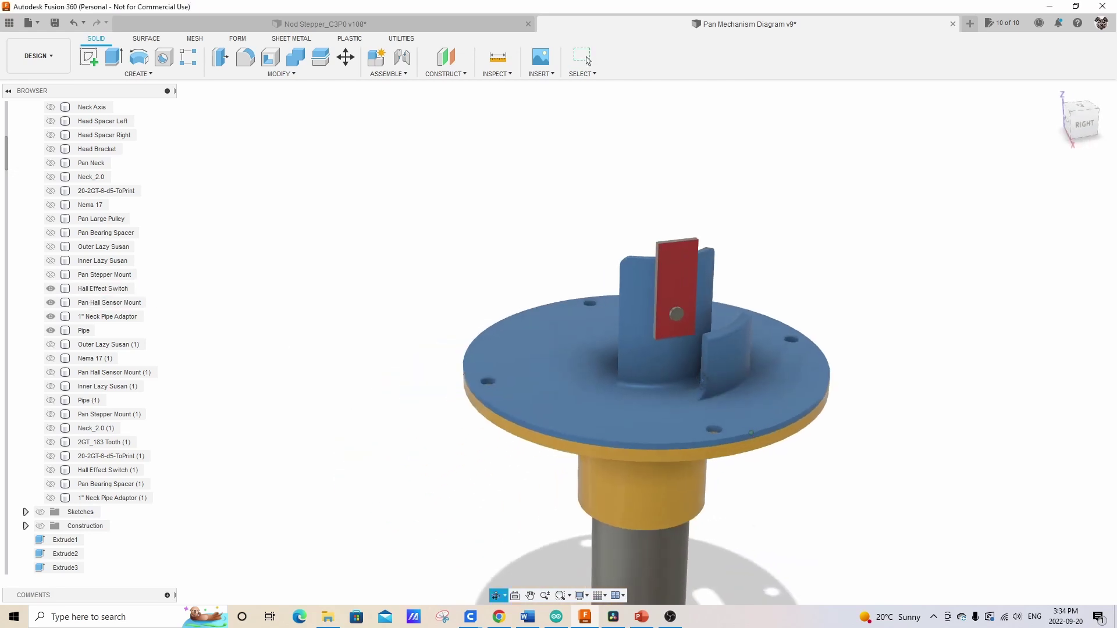
pyautogui.click(644, 299)
pyautogui.scroll(3, 642, 305)
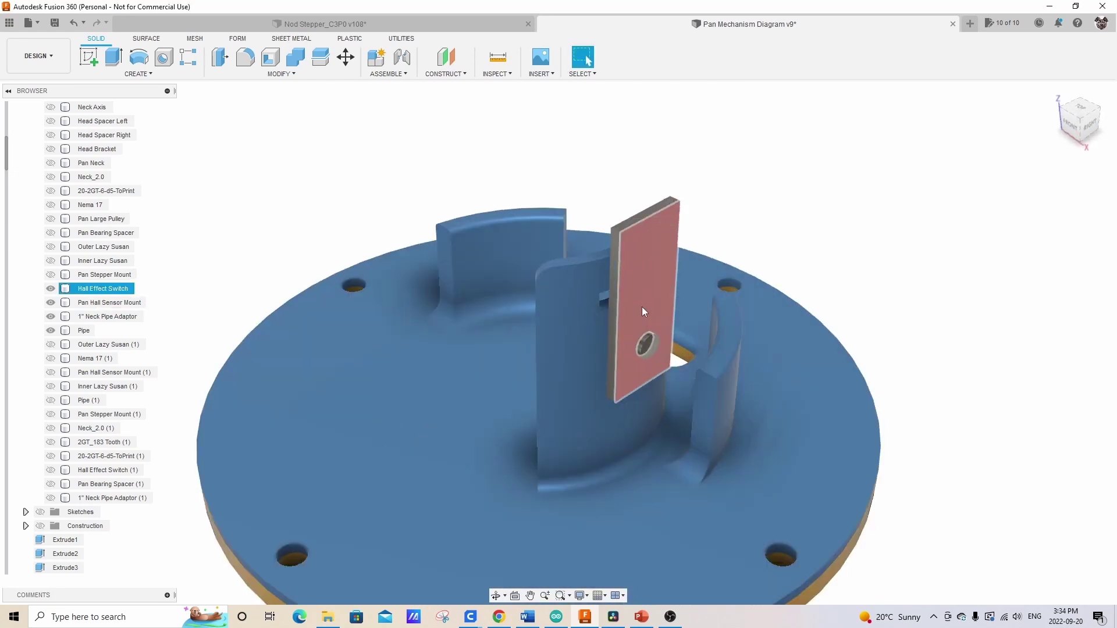
pyautogui.click(647, 349)
pyautogui.scroll(-5, 648, 349)
pyautogui.moveTo(635, 455); pyautogui.dragTo(686, 449)
pyautogui.press('Escape')
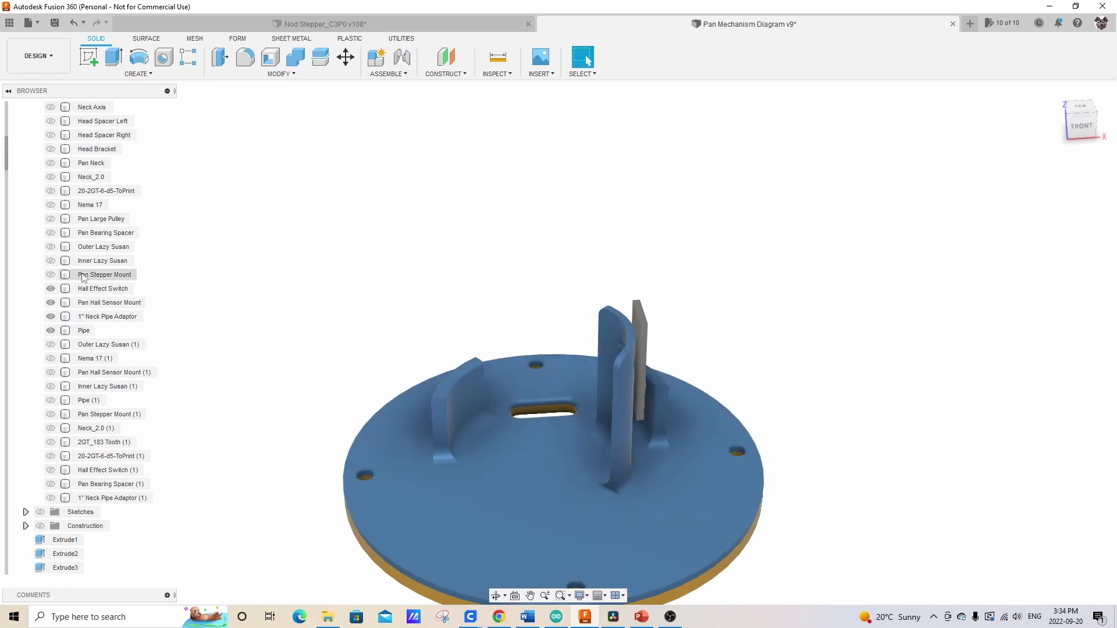
# Show the Pan Stepper Mount and view its ring and slotted motor arm from above
pyautogui.click(51, 275)
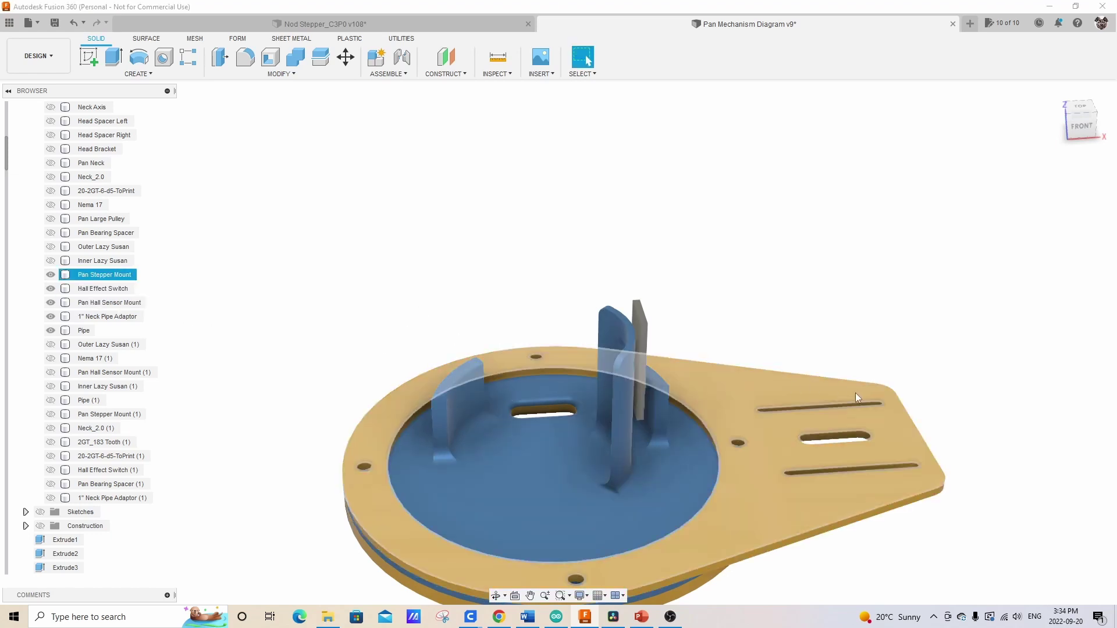
pyautogui.moveTo(930, 443); pyautogui.dragTo(890, 382)
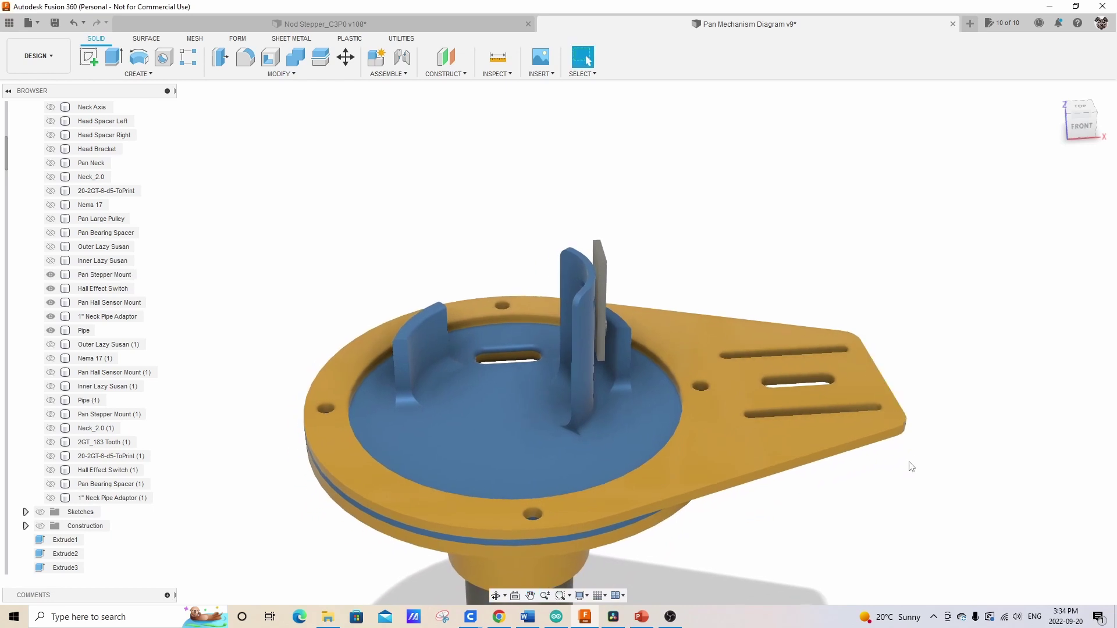
pyautogui.click(773, 476)
pyautogui.moveTo(773, 477)
pyautogui.mouseDown()
pyautogui.moveTo(765, 512)
pyautogui.moveTo(774, 448)
pyautogui.moveTo(780, 477)
pyautogui.moveTo(785, 465)
pyautogui.mouseUp()
pyautogui.press('Escape')
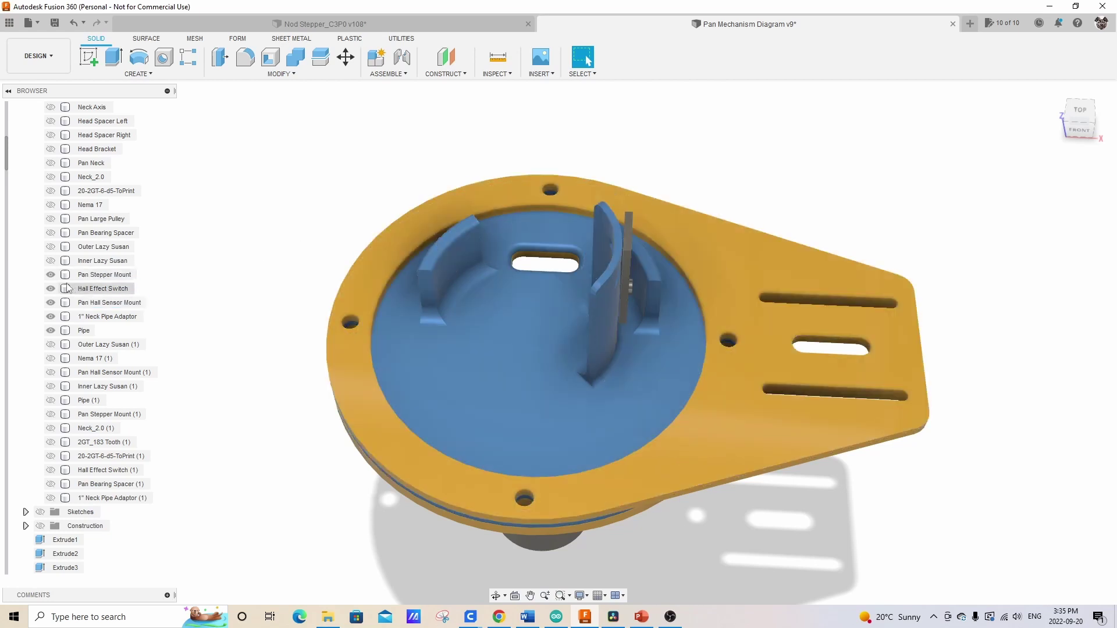
# Show the Inner Lazy Susan and Outer Lazy Susan rings on the stepper mount
pyautogui.click(51, 261)
pyautogui.click(50, 247)
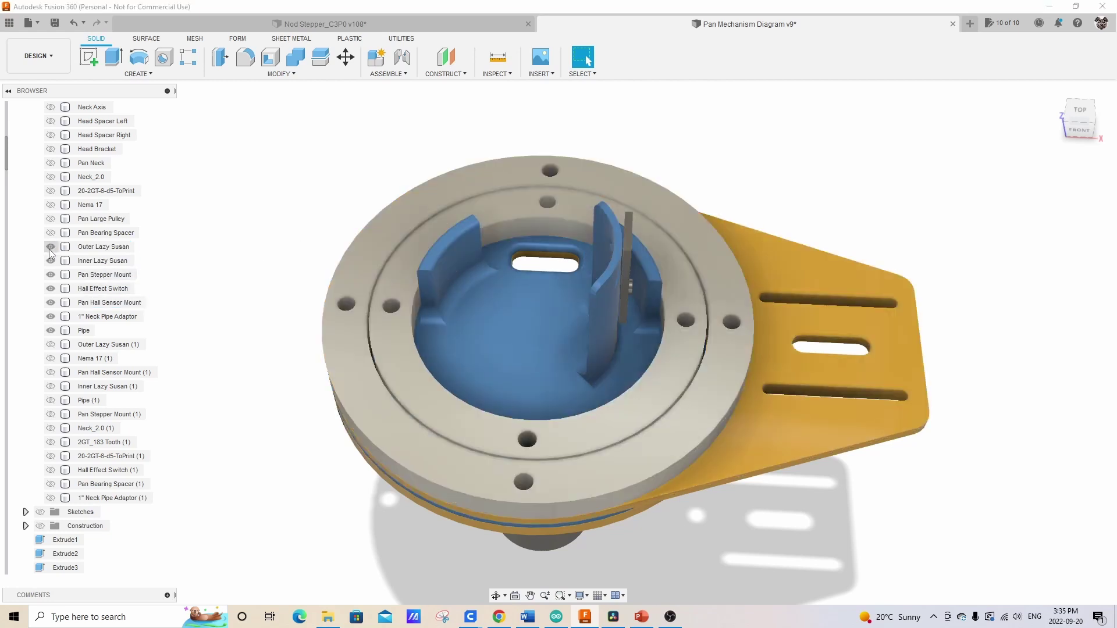
pyautogui.click(659, 533)
pyautogui.moveTo(756, 526)
pyautogui.mouseDown()
pyautogui.moveTo(768, 474)
pyautogui.moveTo(765, 512)
pyautogui.mouseUp()
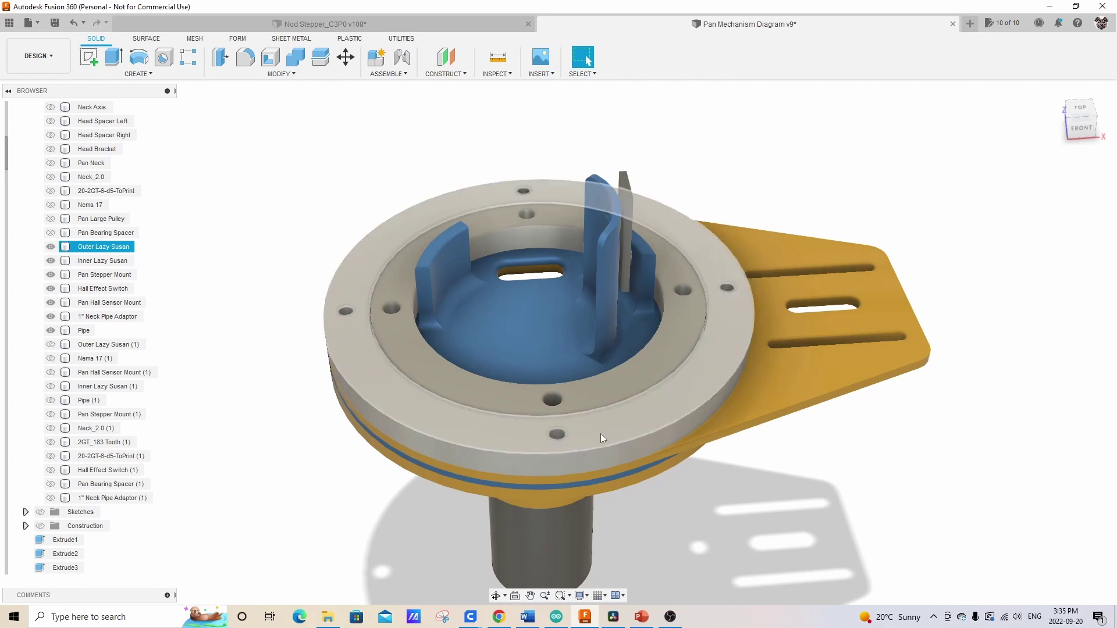
# Examine how the pipe, the inner and outer lazy Susan rings and the hall sensor mount fit together
pyautogui.click(573, 532)
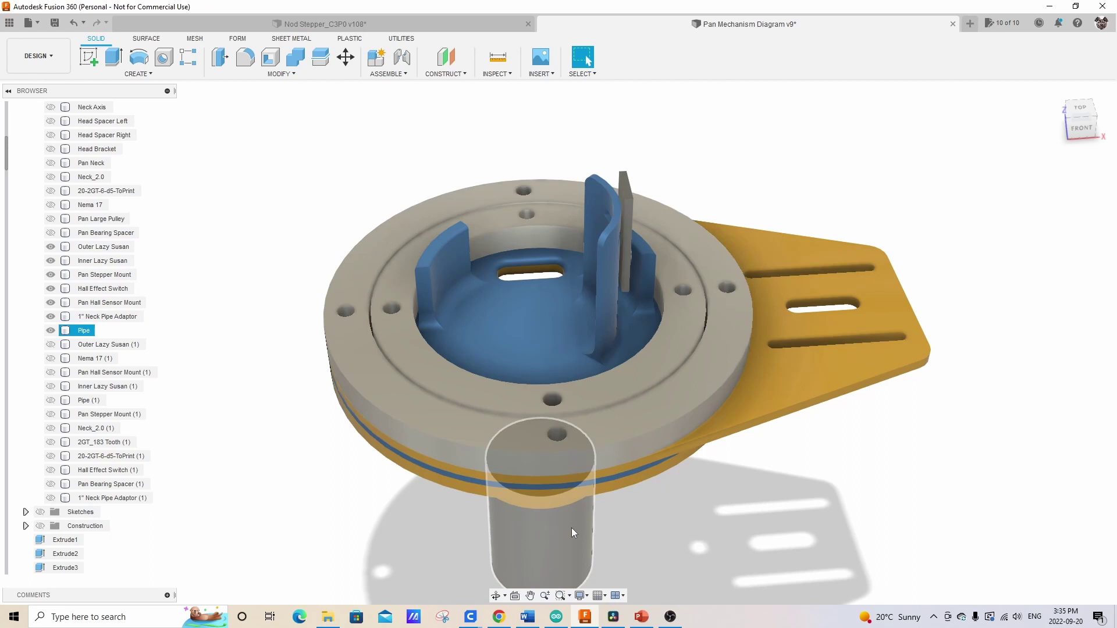
pyautogui.press('Escape')
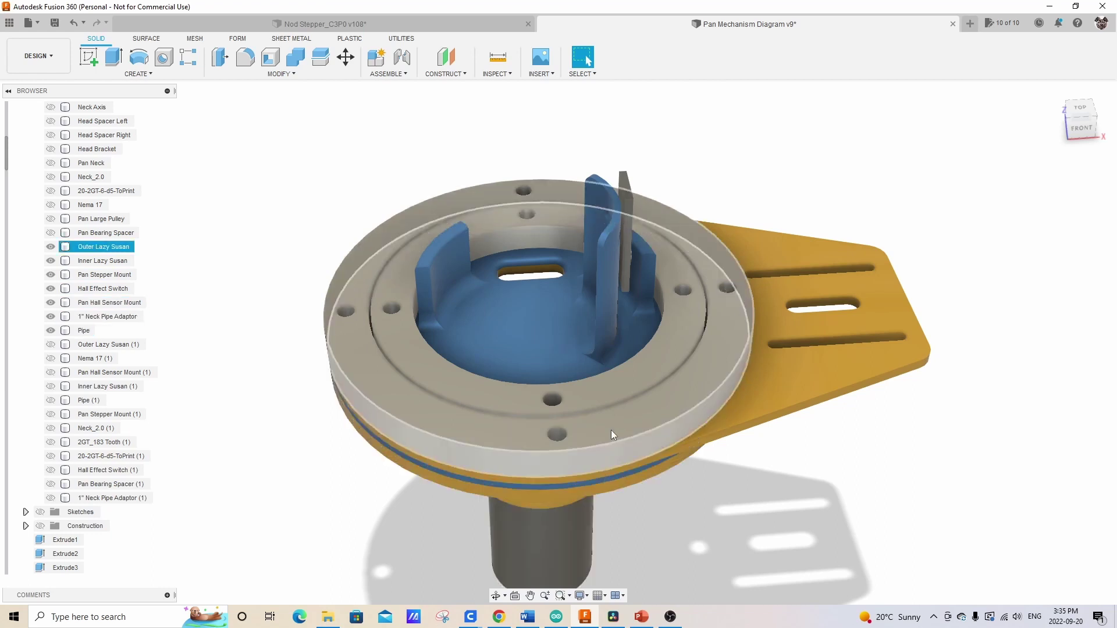
pyautogui.click(599, 390)
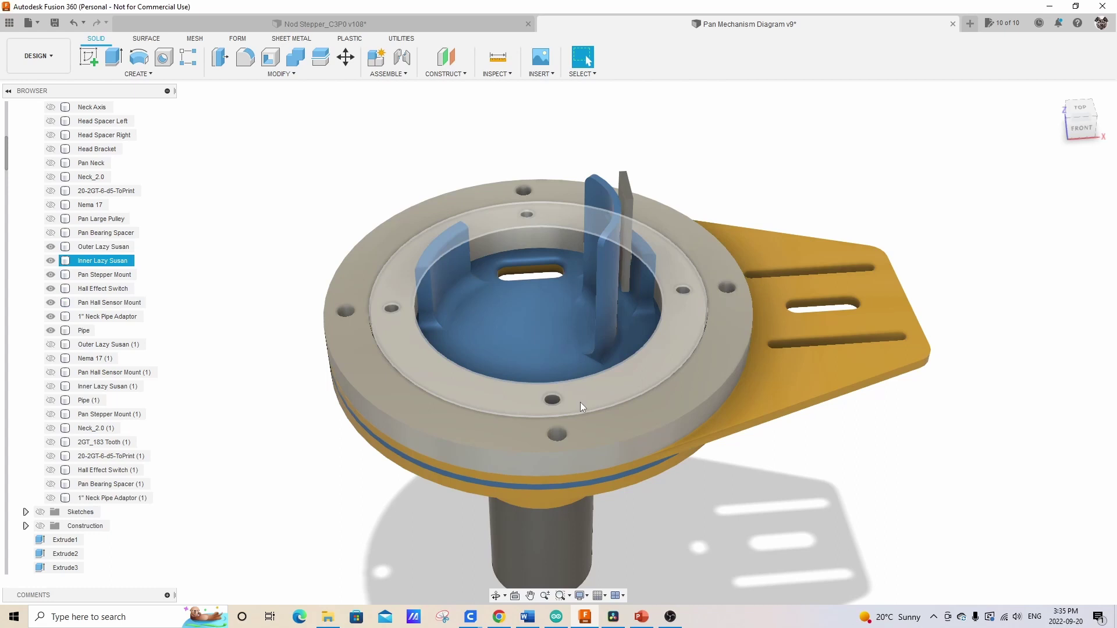
pyautogui.click(550, 344)
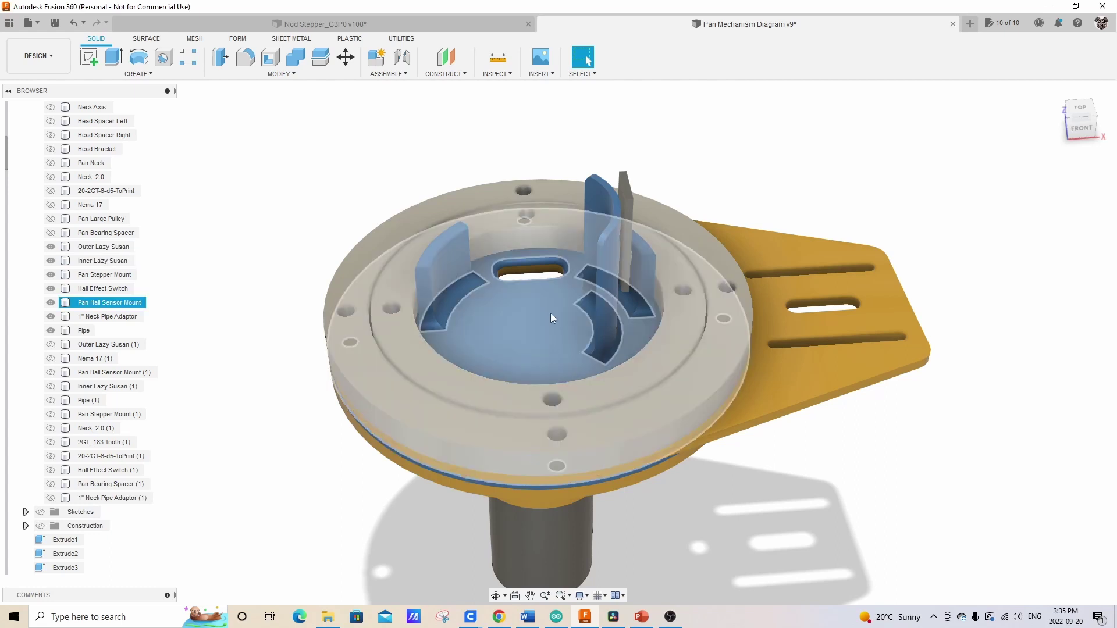
pyautogui.press('Escape')
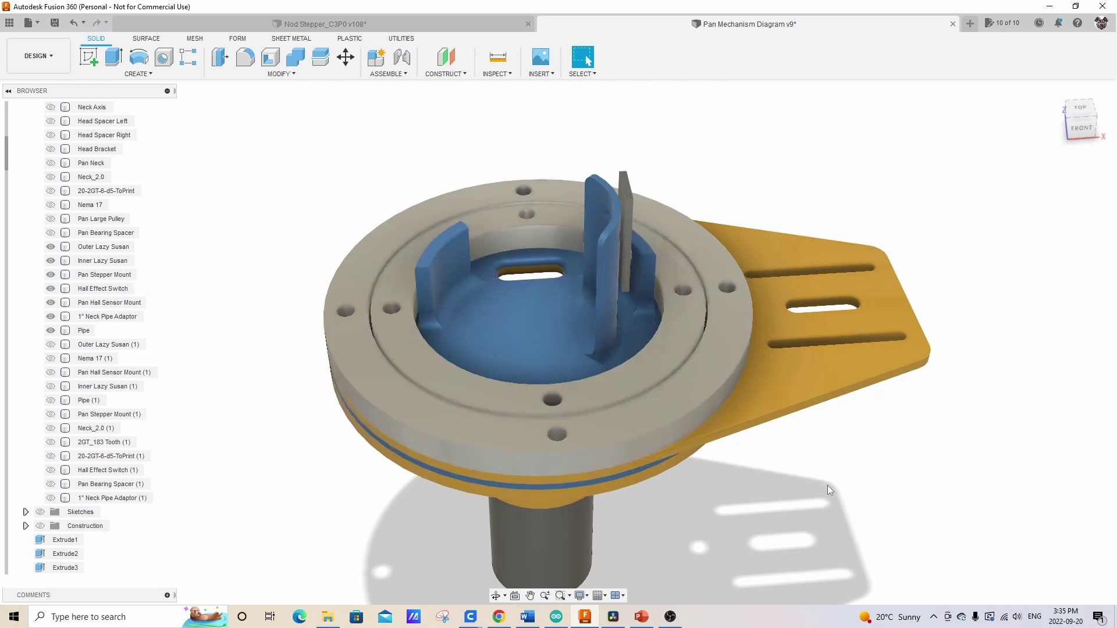
pyautogui.moveTo(829, 487)
pyautogui.mouseDown()
pyautogui.moveTo(774, 495)
pyautogui.moveTo(829, 488)
pyautogui.mouseUp()
pyautogui.press('Escape')
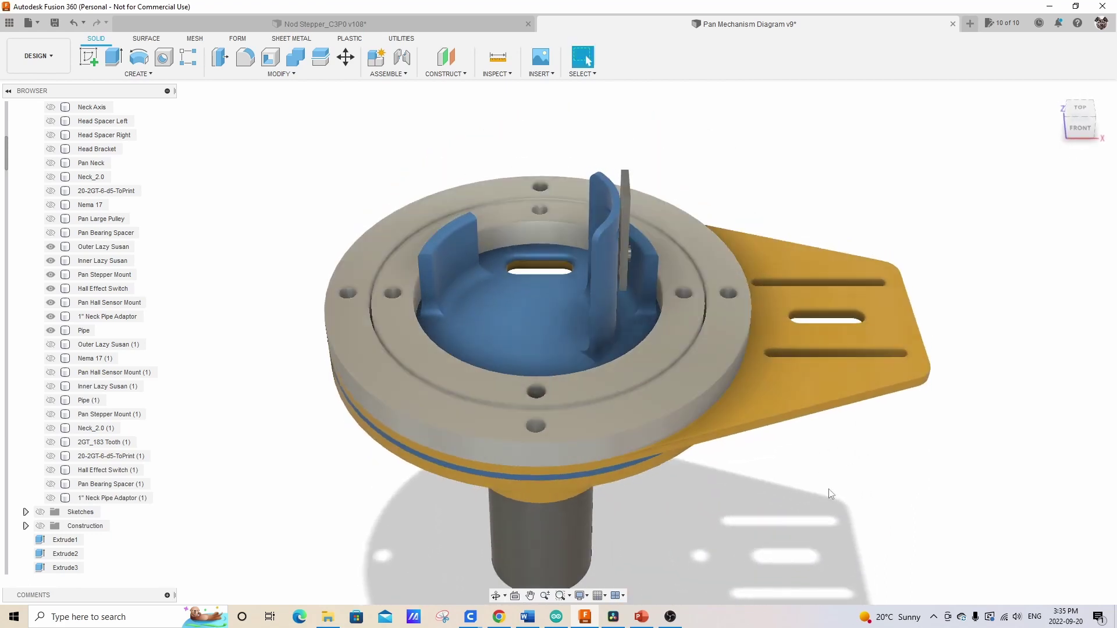
# Show the Pan Bearing Spacer on the inner lazy Susan ring
pyautogui.click(51, 233)
pyautogui.moveTo(779, 552)
pyautogui.mouseDown()
pyautogui.moveTo(788, 512)
pyautogui.moveTo(787, 545)
pyautogui.mouseUp()
pyautogui.press('Escape')
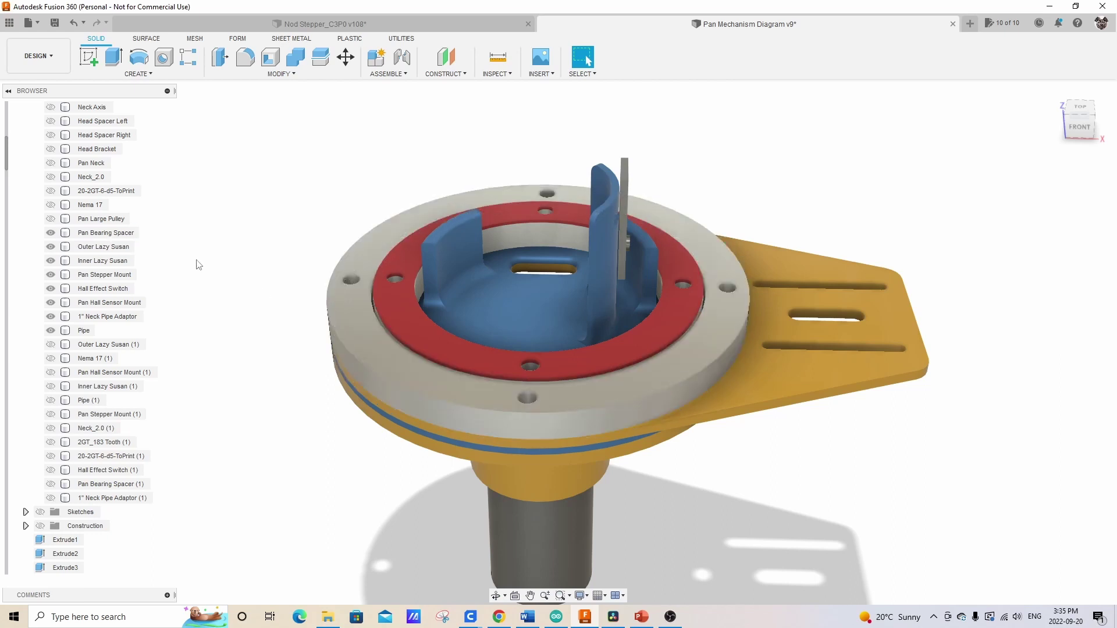
# Show the Pan Large Pulley and inspect the gap between it and the outer lazy Susan ring
pyautogui.click(51, 219)
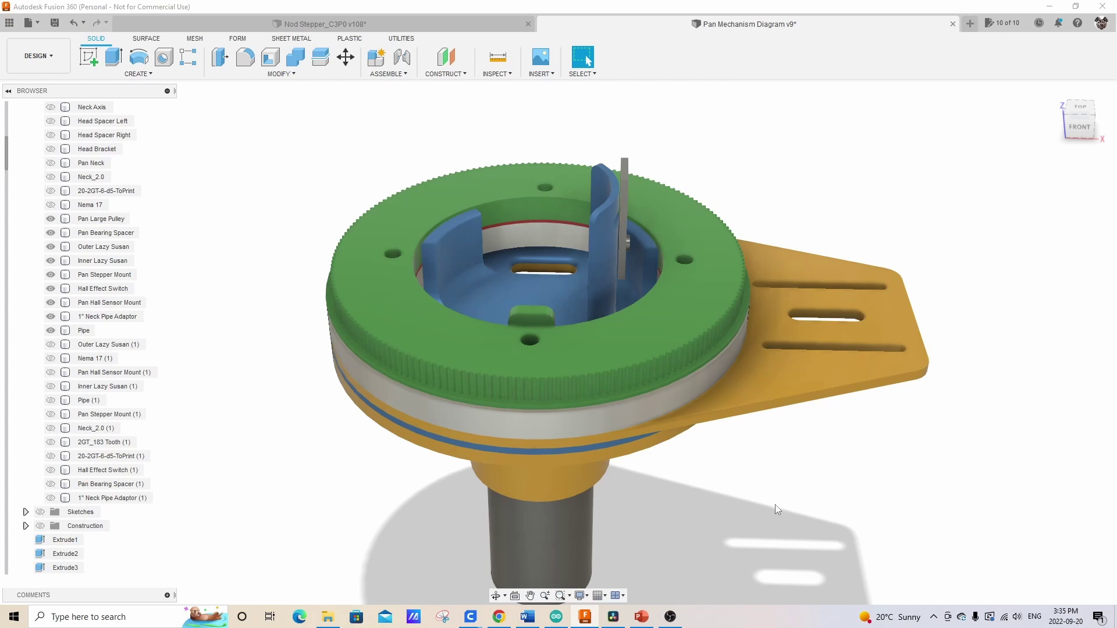
pyautogui.moveTo(775, 504); pyautogui.dragTo(540, 368)
pyautogui.click(484, 336)
pyautogui.scroll(3, 486, 338)
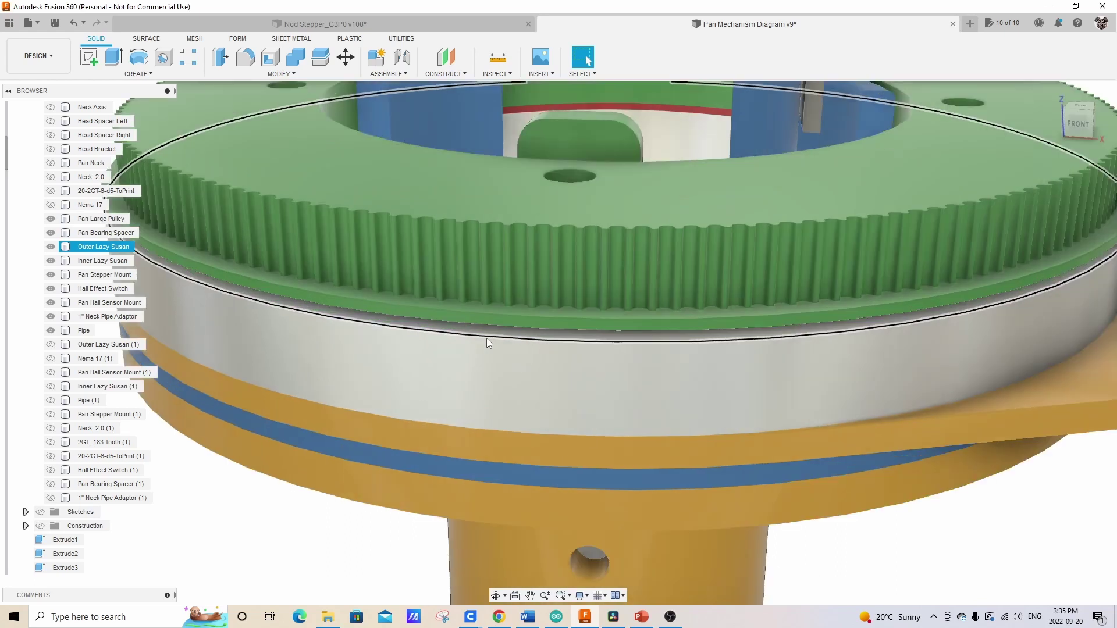
pyautogui.scroll(-5, 486, 337)
pyautogui.click(762, 442)
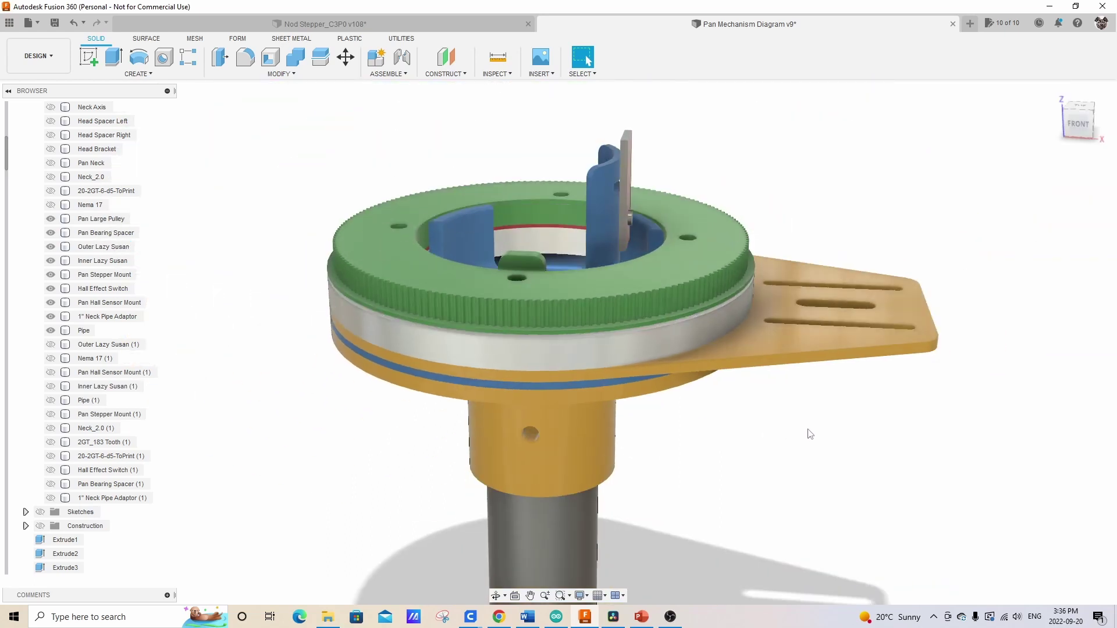
# Inspect the inner tab of the Pan Large Pulley and its round pocket from the back
pyautogui.moveTo(810, 434); pyautogui.dragTo(514, 464)
pyautogui.click(587, 451)
pyautogui.press('Escape')
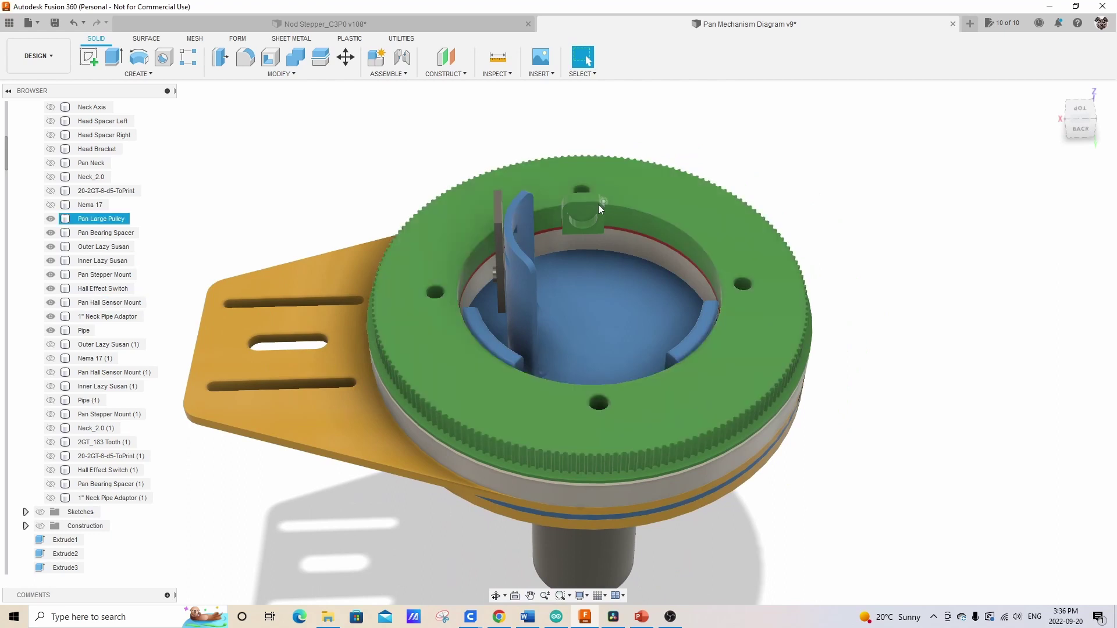
pyautogui.scroll(6, 586, 212)
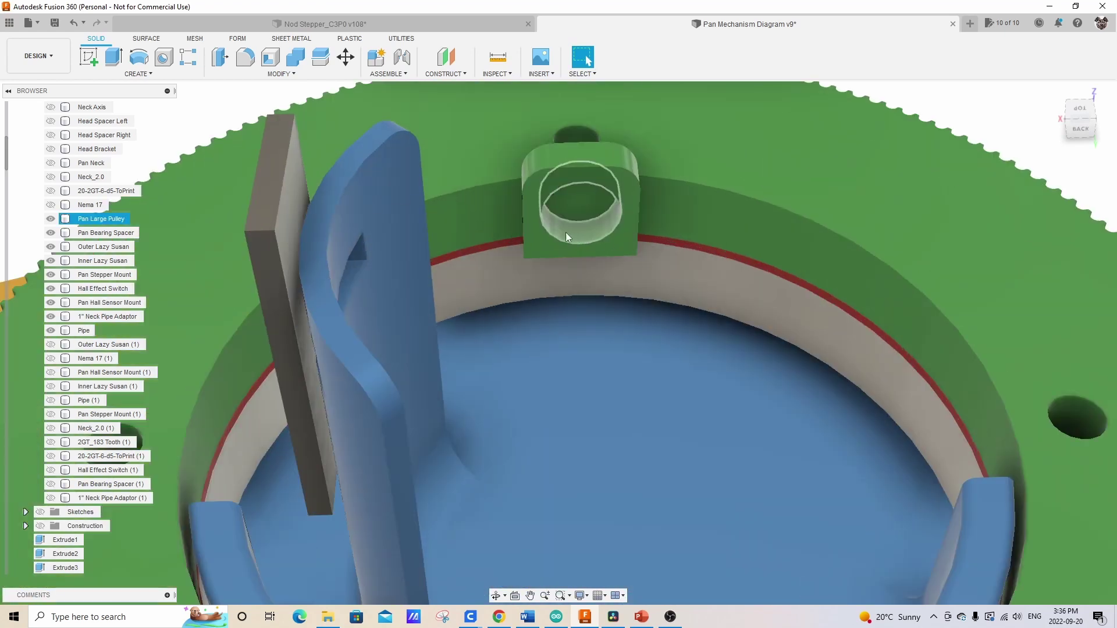
# Examine how the Pan Large Pulley's inner tab and round pocket line up with the Hall Effect Switch inside the ring
pyautogui.click(735, 338)
pyautogui.press('Escape')
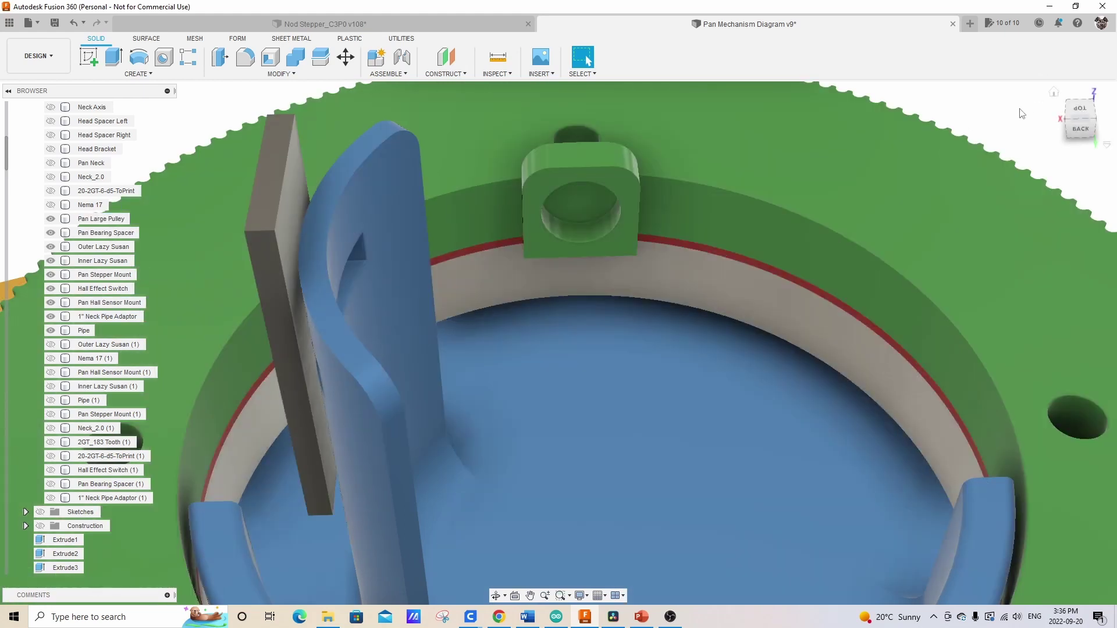
pyautogui.scroll(-5, 1022, 113)
pyautogui.click(749, 139)
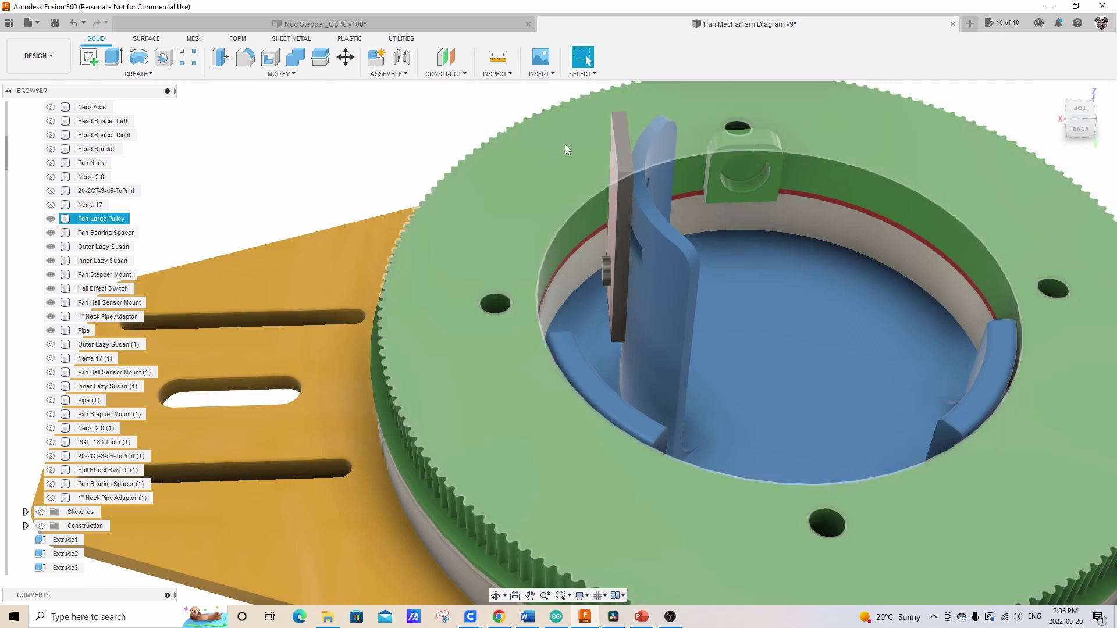
pyautogui.click(736, 167)
pyautogui.click(606, 269)
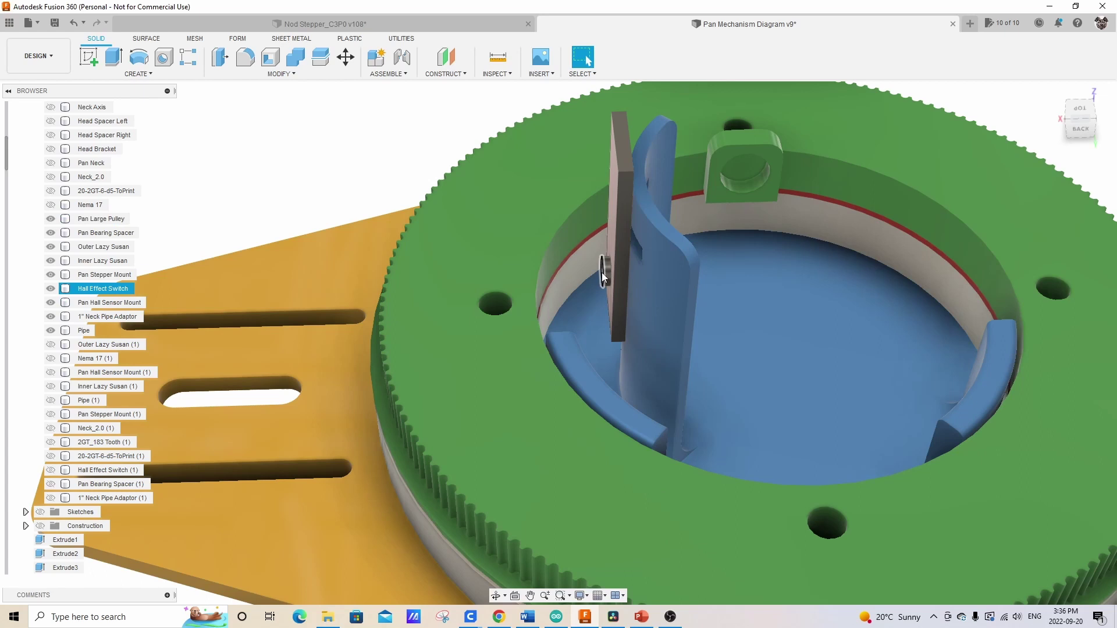
pyautogui.click(590, 281)
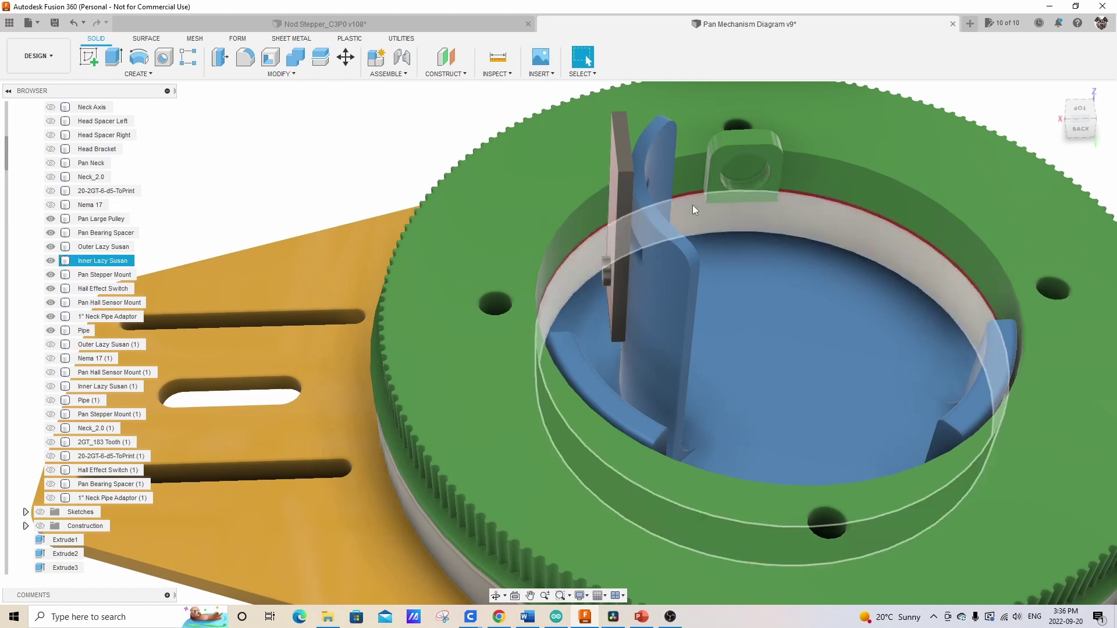
pyautogui.click(952, 242)
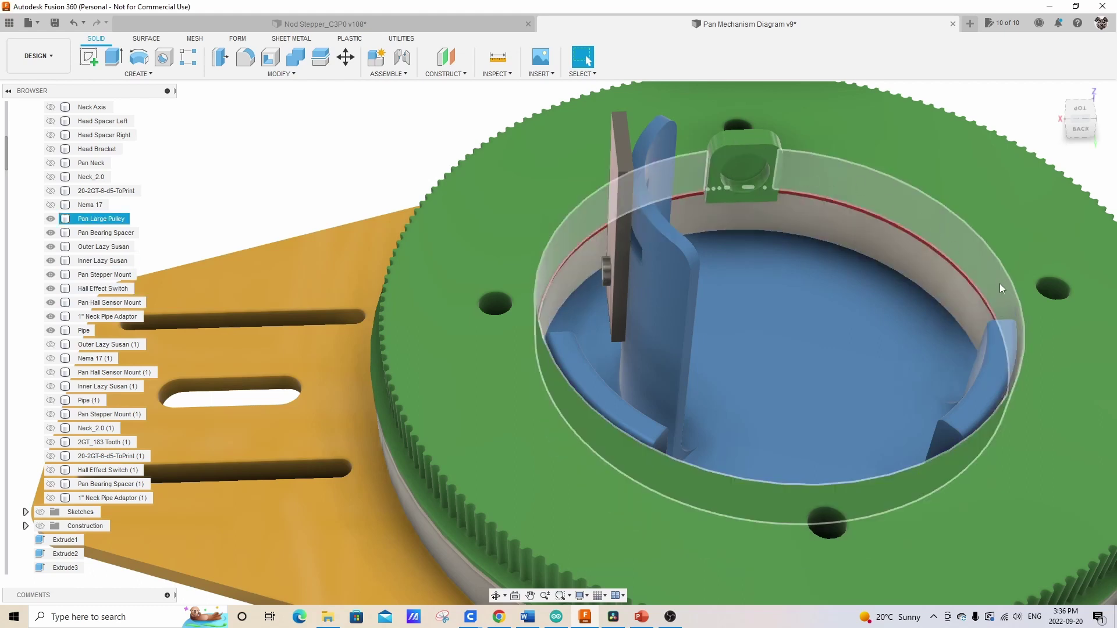
pyautogui.press('Escape')
pyautogui.press('F6')
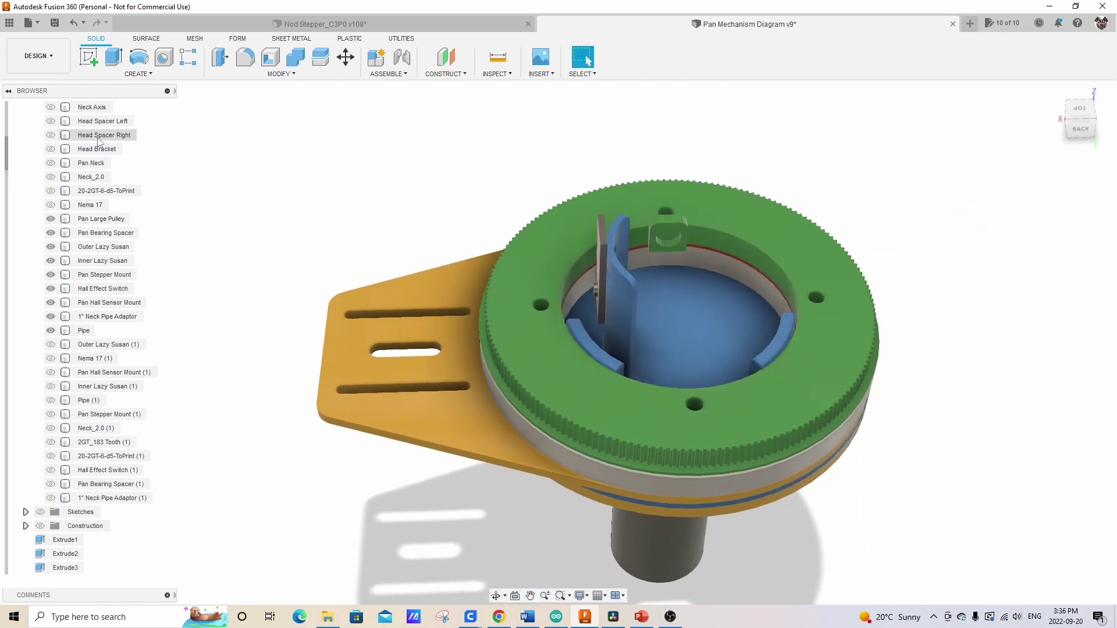
# Show the Nema 17 motor beneath the Pan Stepper Mount and view it from the side
pyautogui.click(50, 205)
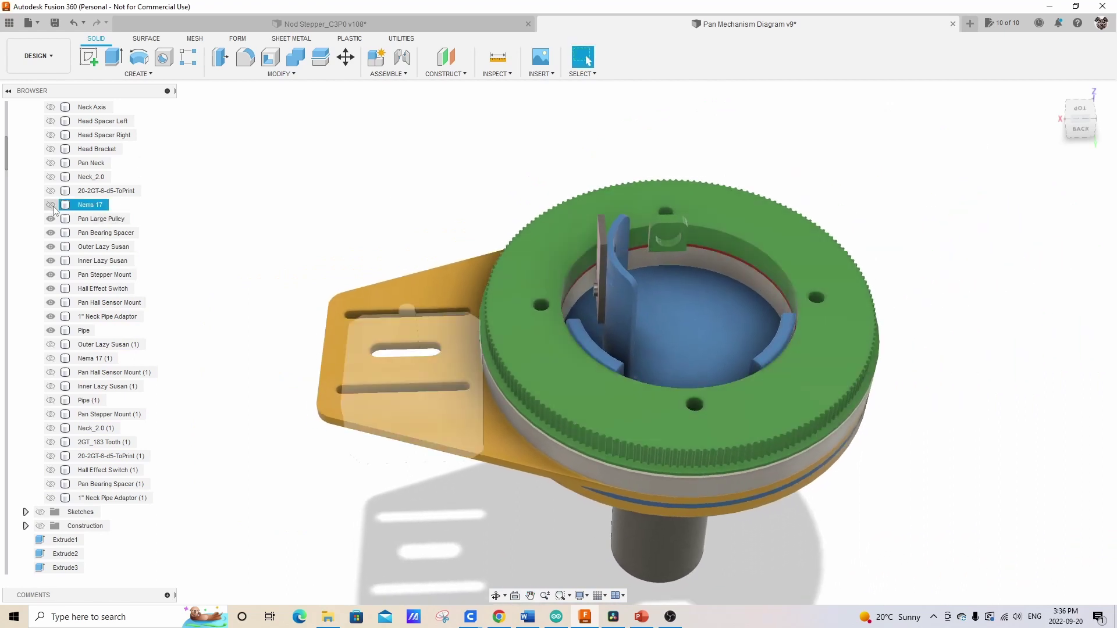
pyautogui.moveTo(239, 249); pyautogui.dragTo(284, 207)
pyautogui.press('Escape')
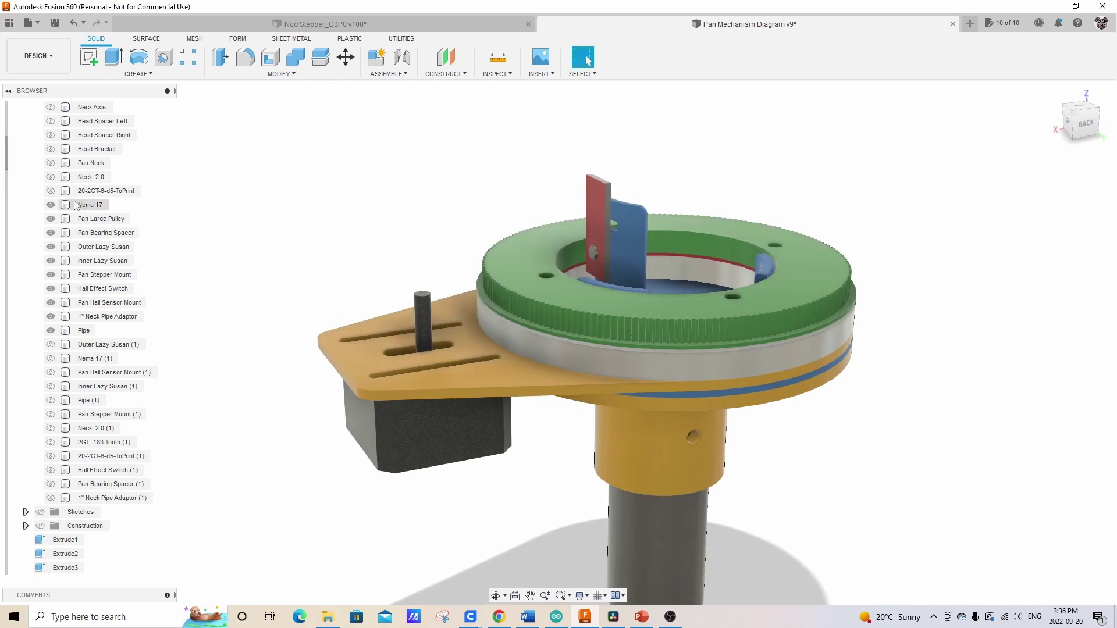
# Show the 20-2GT-6-d5-ToPrint pulley on the motor shaft and view it beside the Pan Large Pulley
pyautogui.click(50, 191)
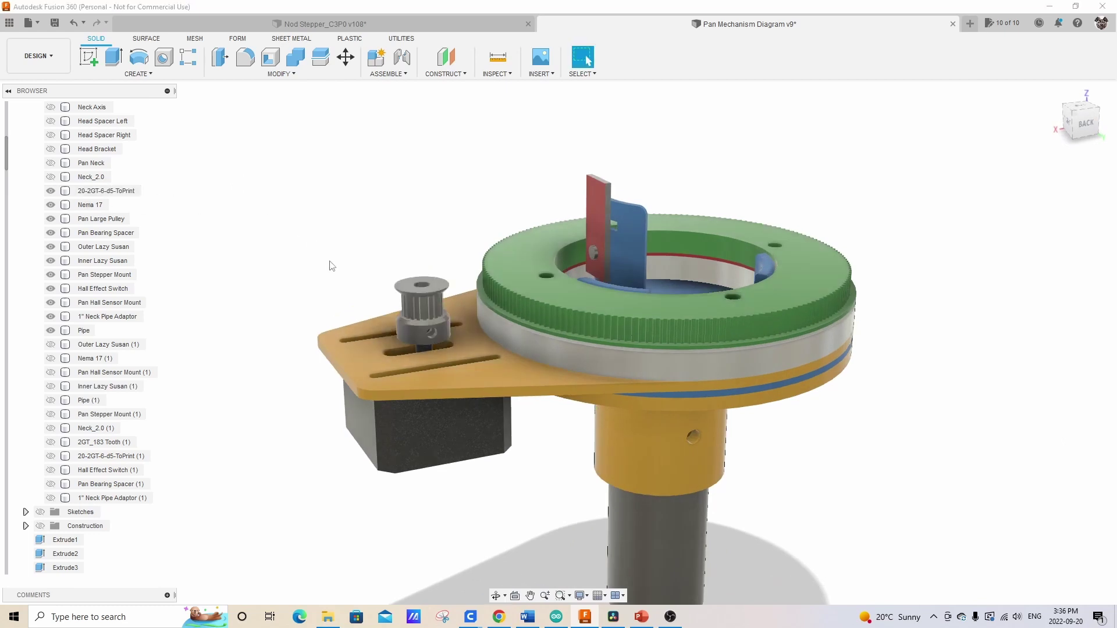
pyautogui.moveTo(338, 240); pyautogui.dragTo(321, 256)
pyautogui.press('Escape')
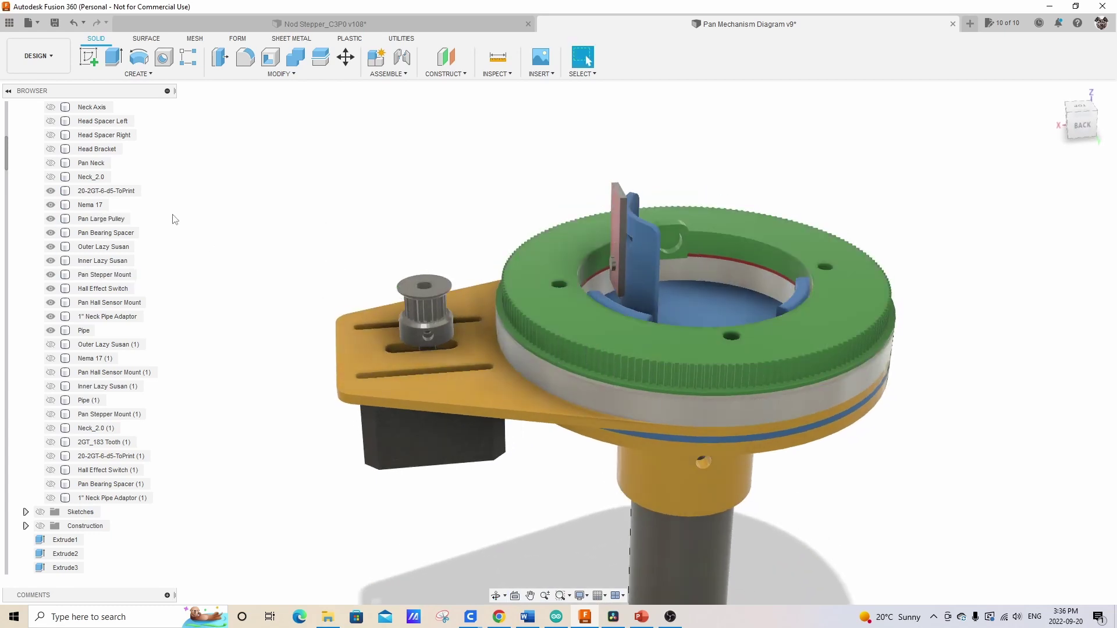
pyautogui.click(819, 368)
pyautogui.click(231, 243)
pyautogui.moveTo(219, 240); pyautogui.dragTo(213, 216)
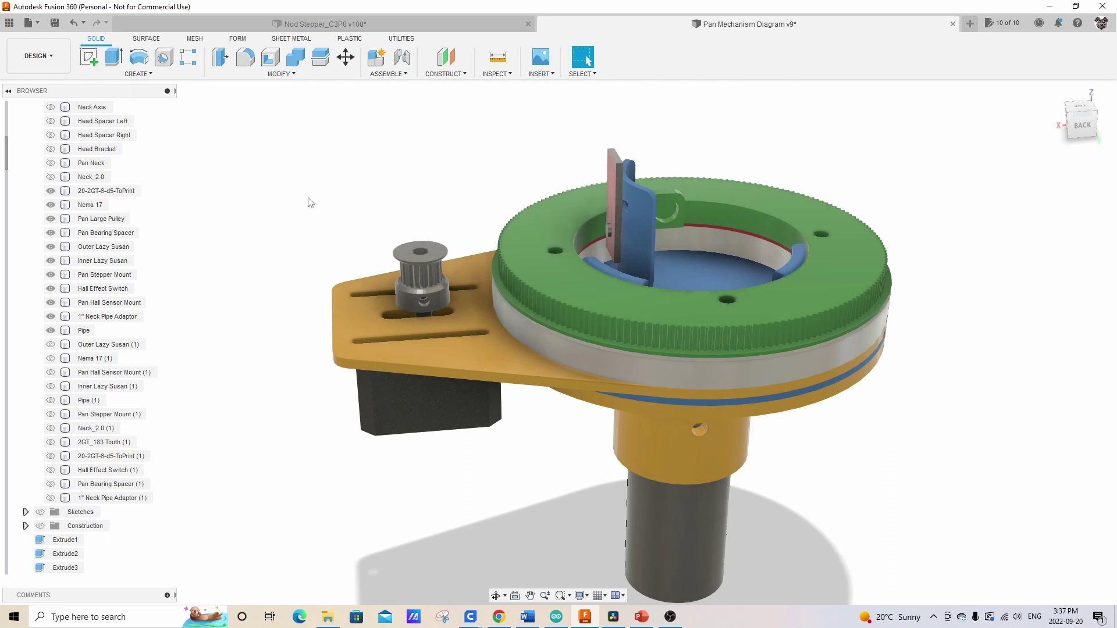
pyautogui.moveTo(273, 216); pyautogui.dragTo(283, 258)
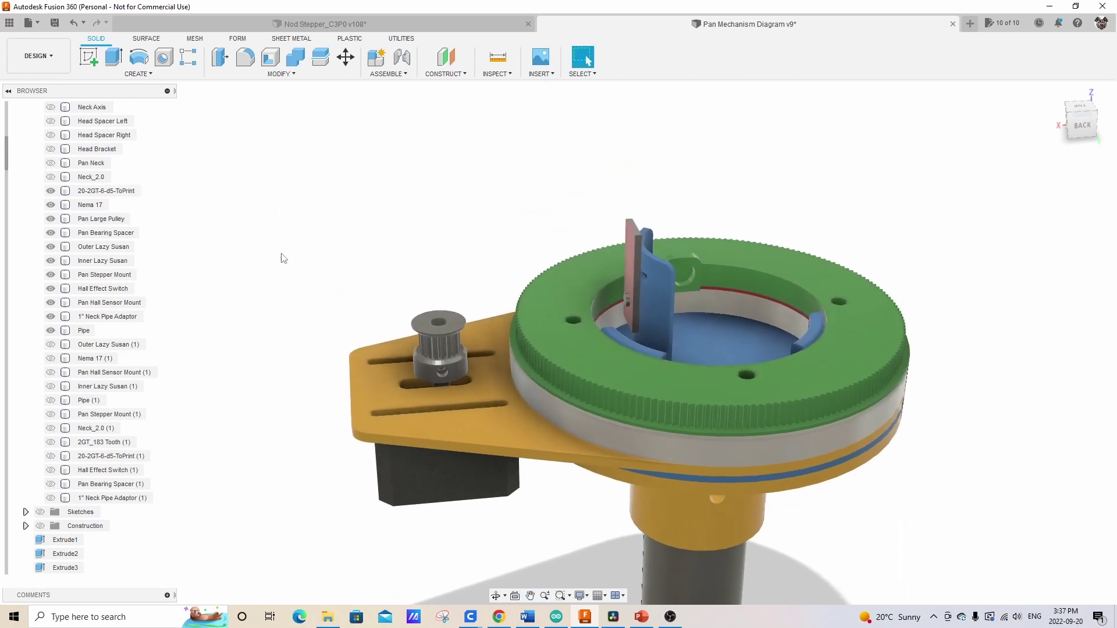
# Show the Neck_2.0 body on the Pan Large Pulley and inspect the screw tabs inside its upper rim
pyautogui.click(51, 177)
pyautogui.scroll(-5, 362, 234)
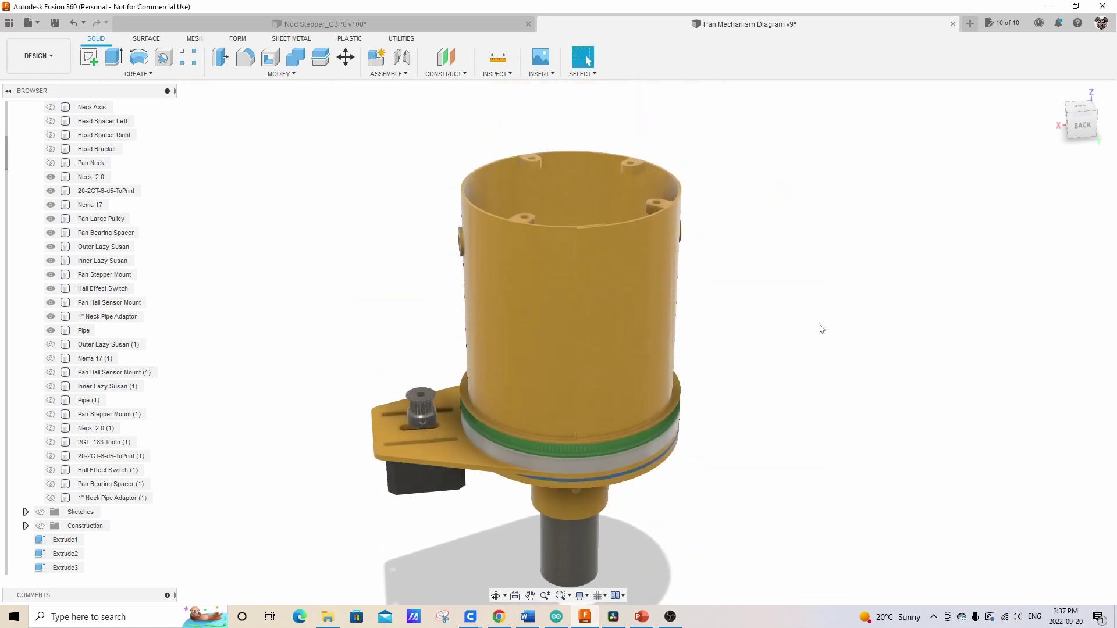
pyautogui.moveTo(818, 329); pyautogui.dragTo(679, 274)
pyautogui.click(640, 225)
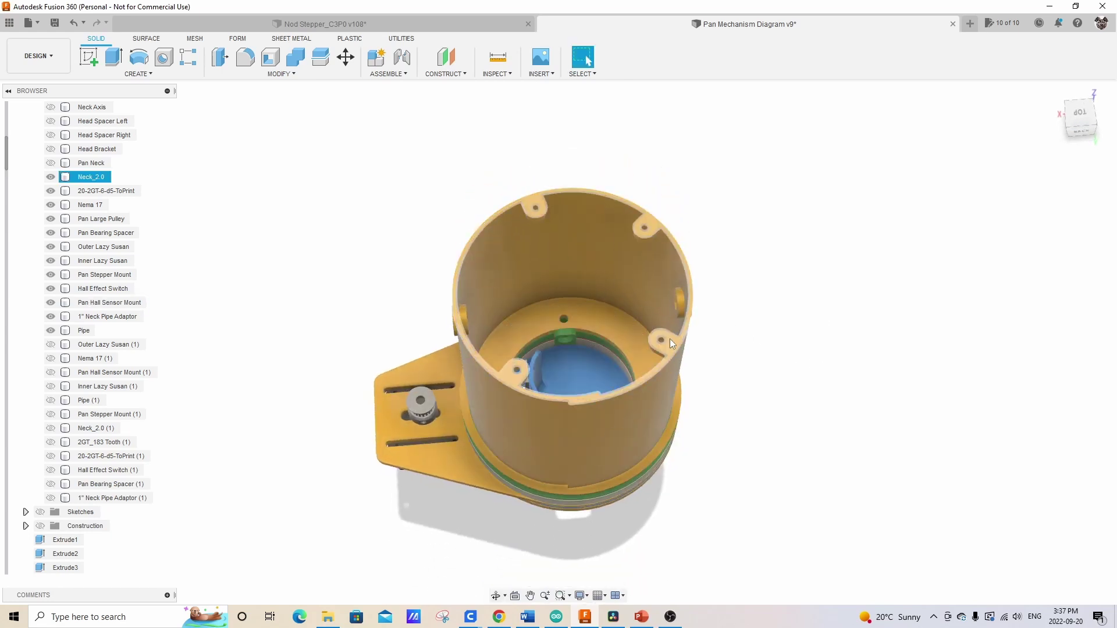
pyautogui.click(715, 340)
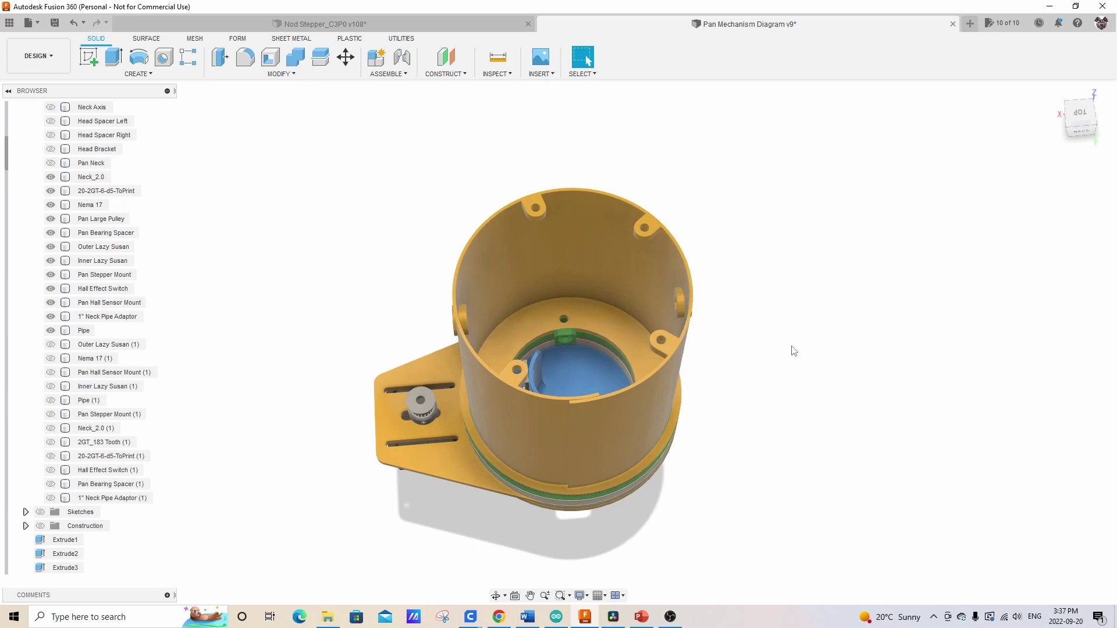
# Inspect the round boss and its hole on the outer side wall of Neck_2.0
pyautogui.moveTo(793, 351); pyautogui.dragTo(623, 260)
pyautogui.click(623, 261)
pyautogui.scroll(5, 622, 260)
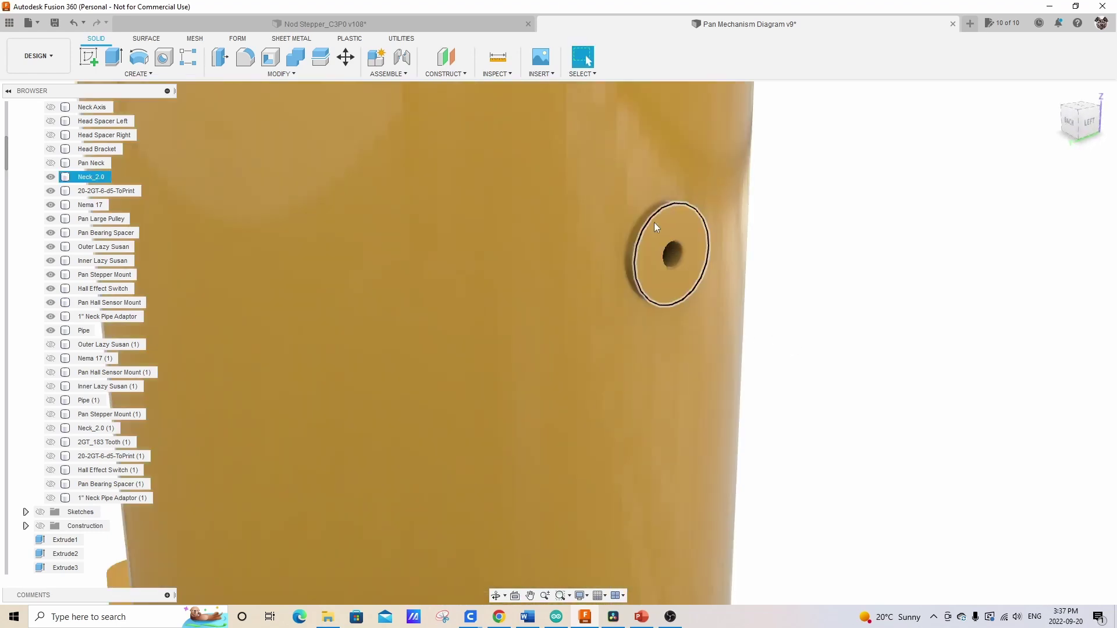
pyautogui.scroll(-5, 685, 350)
pyautogui.click(835, 386)
pyautogui.moveTo(822, 400); pyautogui.dragTo(845, 323)
pyautogui.press('Escape')
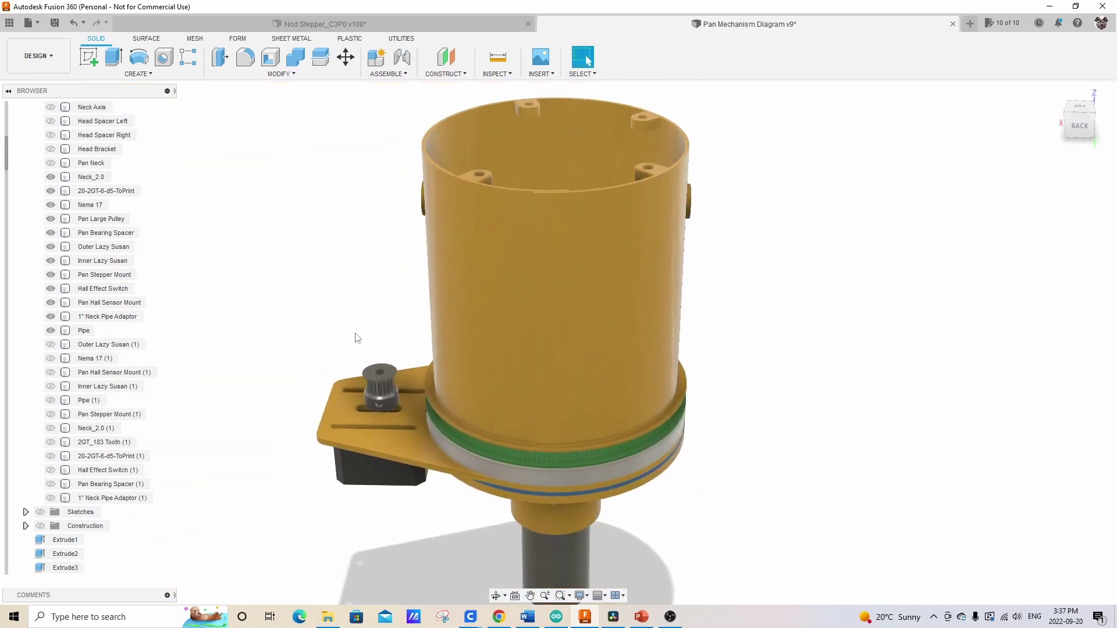
# Show the front and back C3PO neck rings around the base of Neck_2.0
pyautogui.scroll(3, 99, 283)
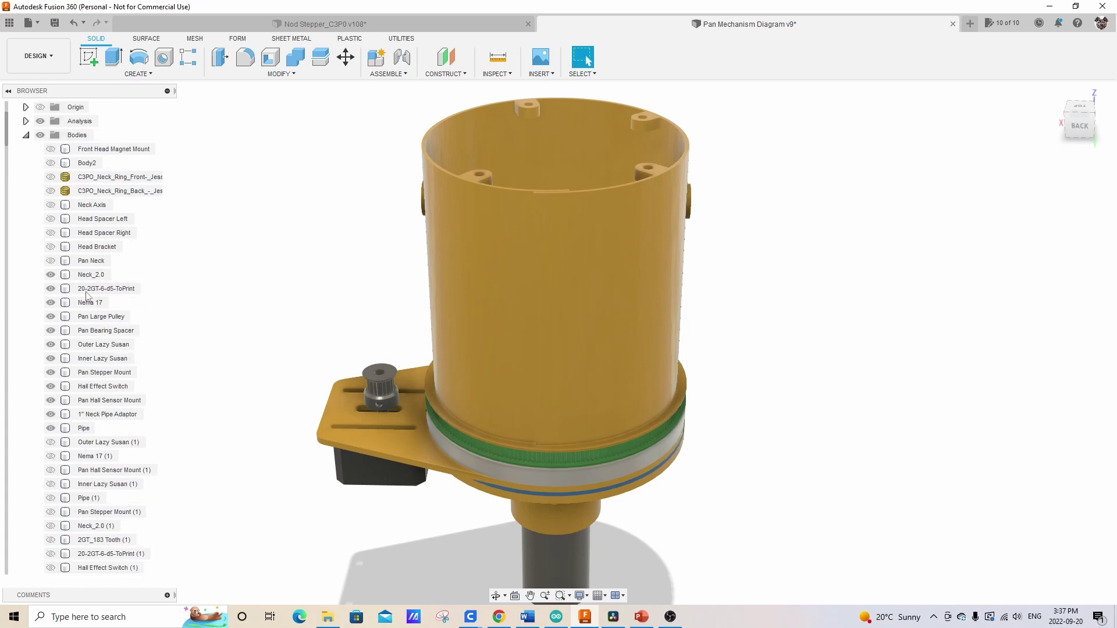
pyautogui.click(59, 193)
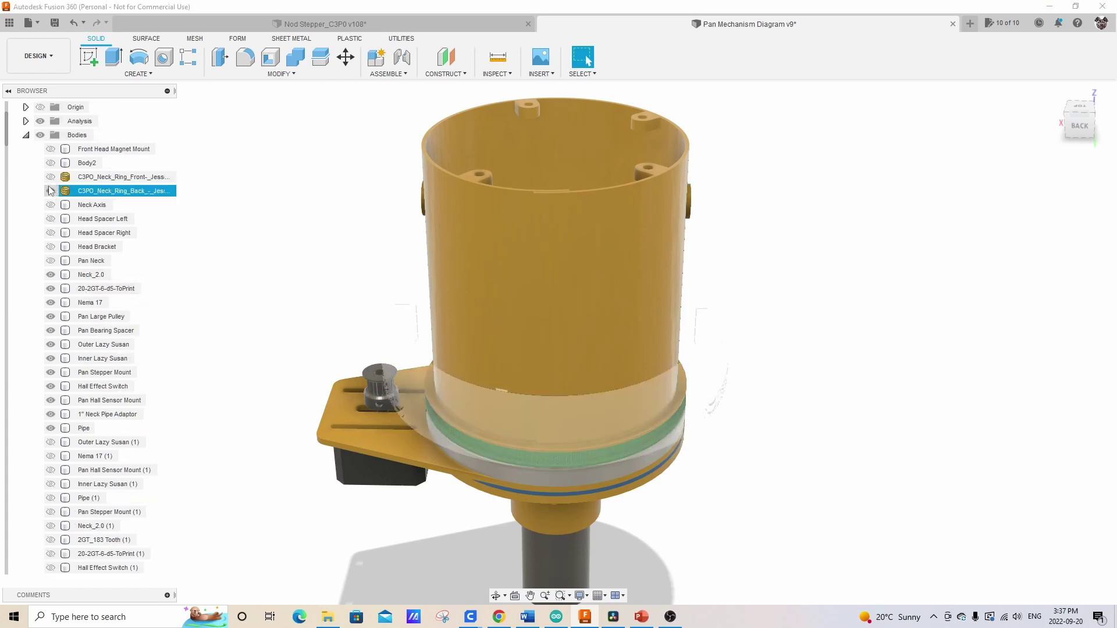
pyautogui.click(50, 191)
pyautogui.click(50, 177)
pyautogui.moveTo(943, 391)
pyautogui.mouseDown()
pyautogui.moveTo(939, 374)
pyautogui.moveTo(933, 391)
pyautogui.moveTo(885, 404)
pyautogui.moveTo(942, 391)
pyautogui.mouseUp()
pyautogui.press('Escape')
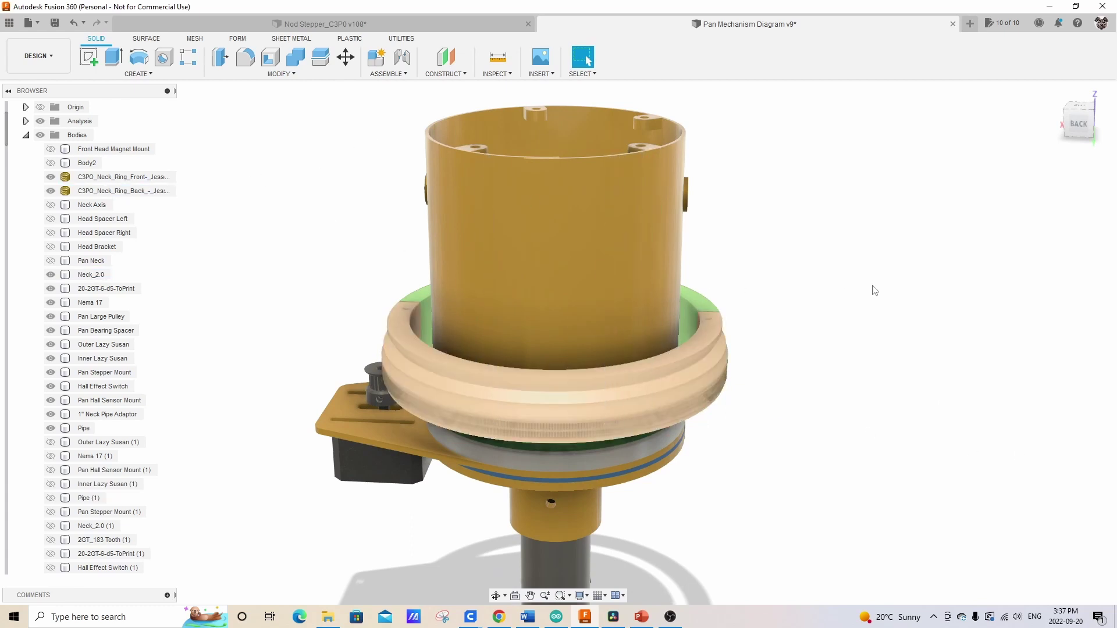
# Hide both C3PO neck rings and view the whole pan mechanism from the back
pyautogui.click(50, 177)
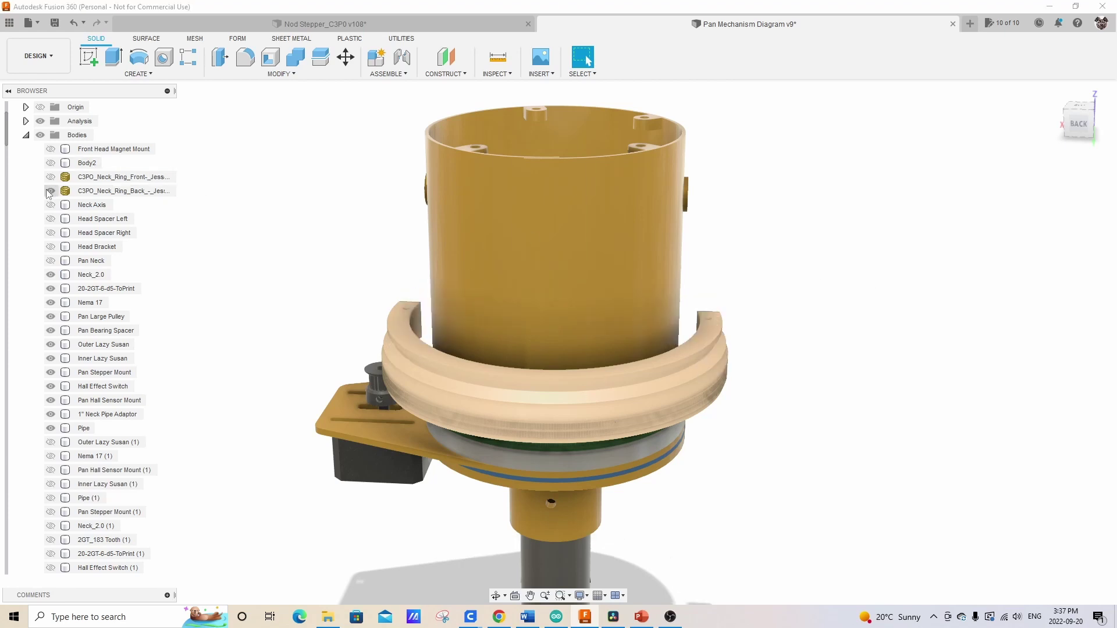
pyautogui.click(50, 191)
pyautogui.moveTo(763, 327)
pyautogui.mouseDown()
pyautogui.moveTo(768, 402)
pyautogui.moveTo(765, 332)
pyautogui.mouseUp()
pyautogui.press('Escape')
pyautogui.scroll(-3, 767, 337)
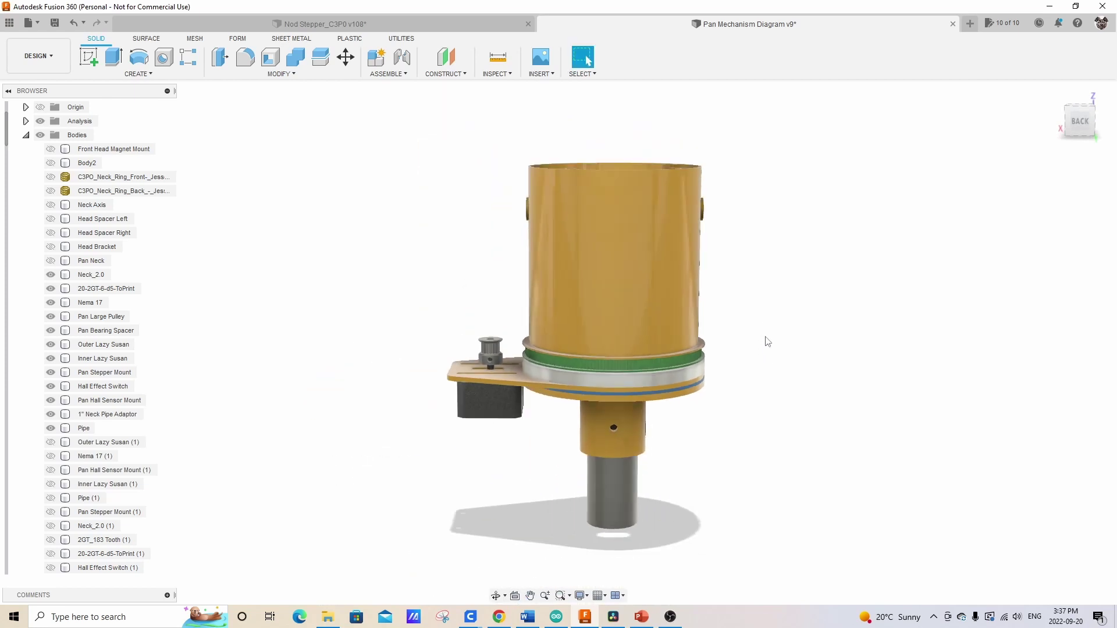